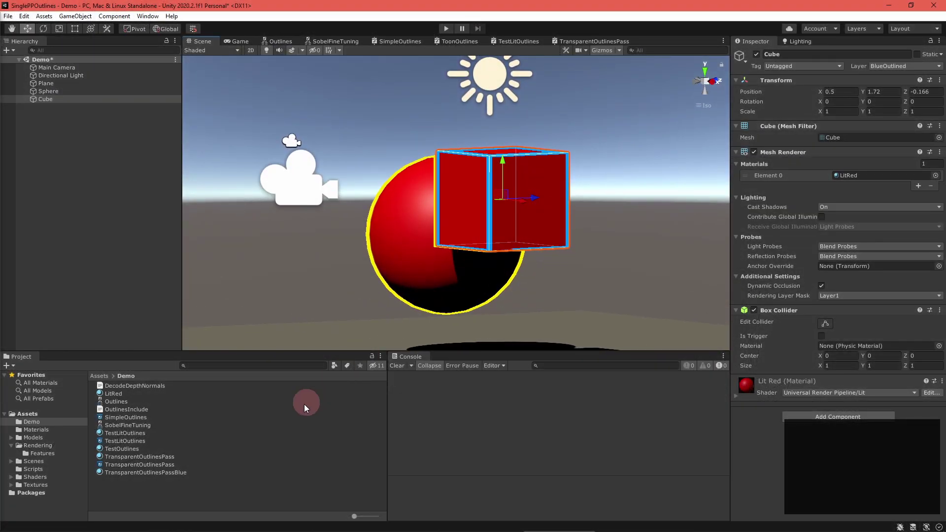
# Change the OutlineColor of the TransparentOutlinesPass material to green
pyautogui.click(194, 471)
pyautogui.click(193, 457)
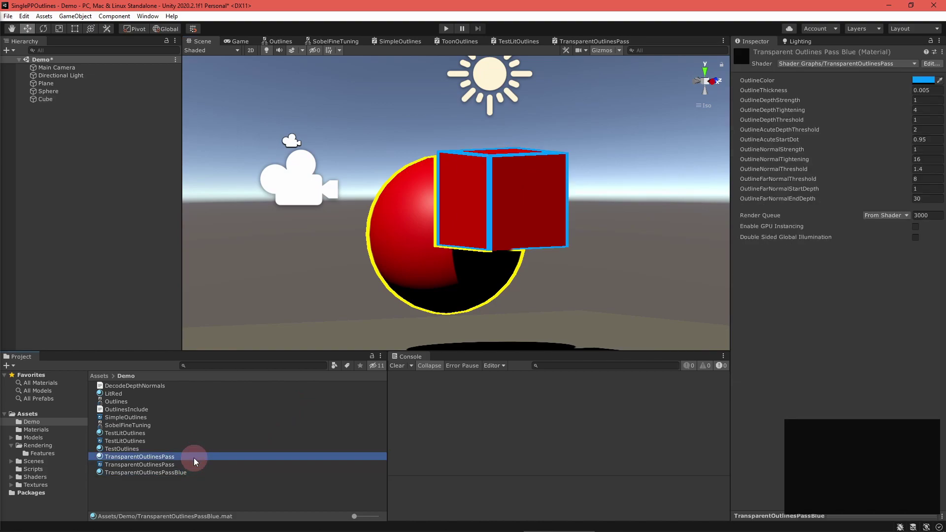
pyautogui.click(930, 81)
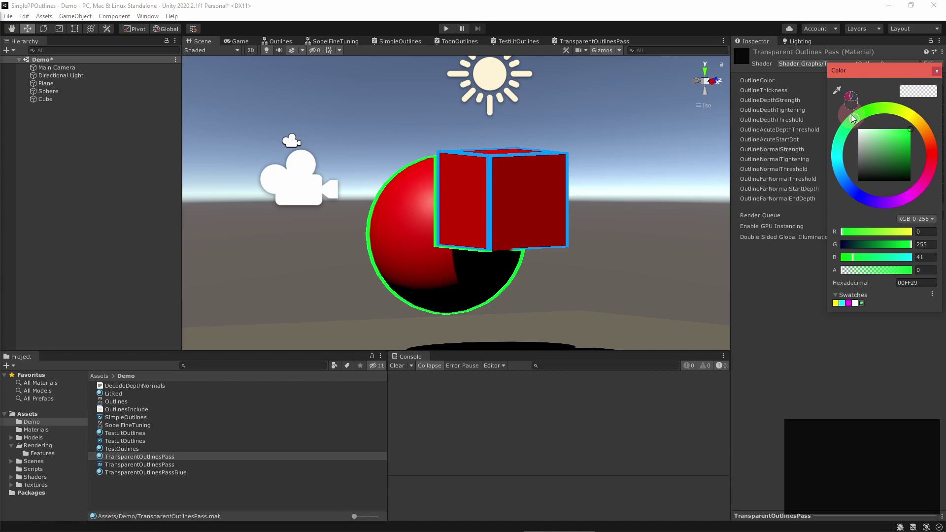
pyautogui.click(771, 324)
pyautogui.keyDown('alt'); pyautogui.moveTo(530, 259); pyautogui.dragTo(660, 205); pyautogui.keyUp('alt')
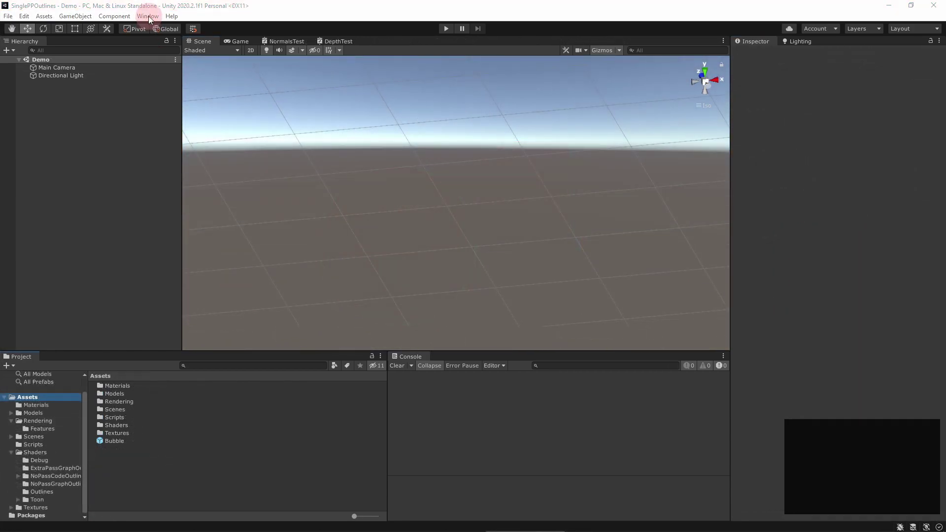
# Look up the Universal RP package in the Package Manager's Unity Registry list
pyautogui.click(148, 15)
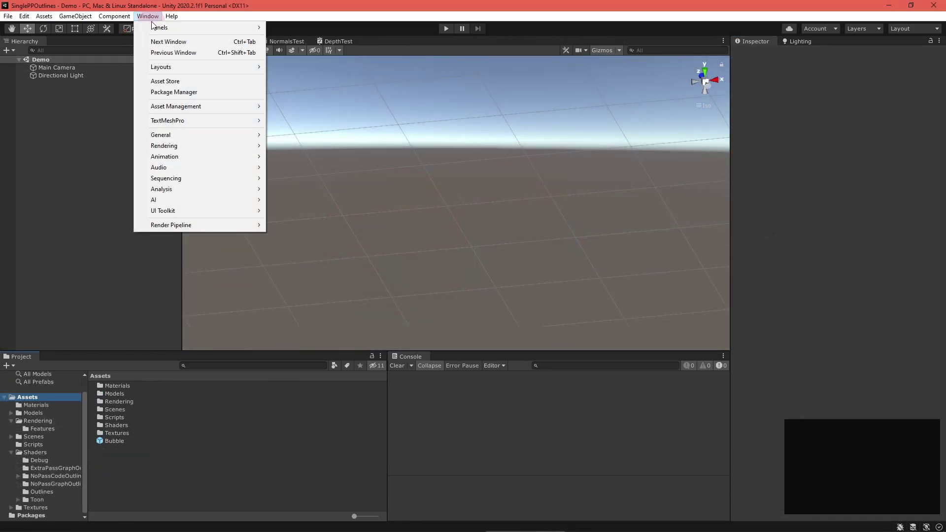
pyautogui.click(204, 96)
pyautogui.moveTo(688, 69); pyautogui.dragTo(504, 61)
pyautogui.click(397, 377)
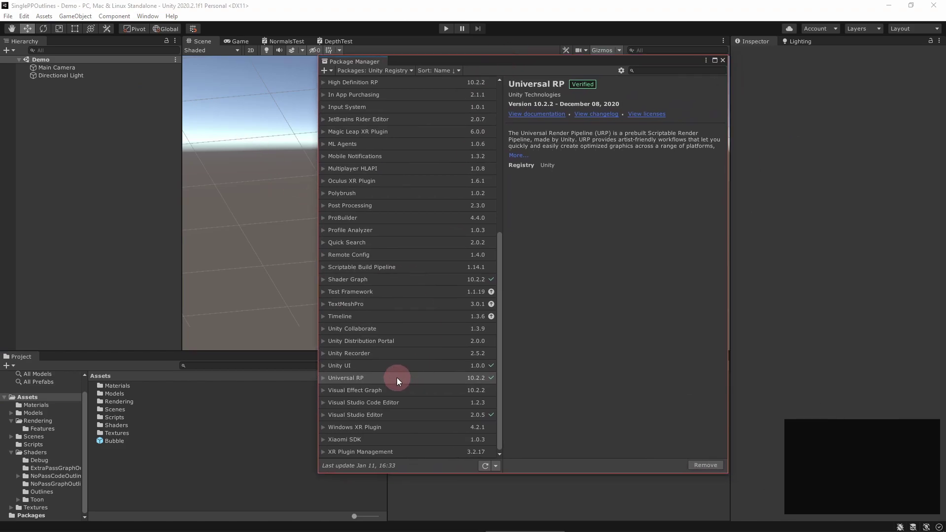
pyautogui.click(722, 59)
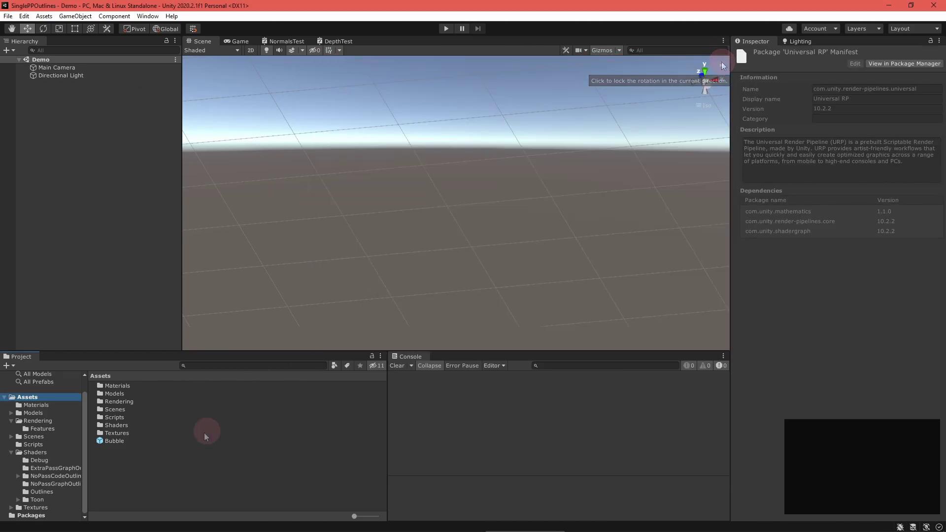
# Create a Universal Render Pipeline asset with its renderer in the Assets folder
pyautogui.rightClick(190, 446)
pyautogui.click(536, 281)
pyautogui.click(279, 462)
# Check which Scriptable Render Pipeline asset is assigned in the project's Graphics settings
pyautogui.click(24, 15)
pyautogui.click(74, 302)
pyautogui.click(363, 149)
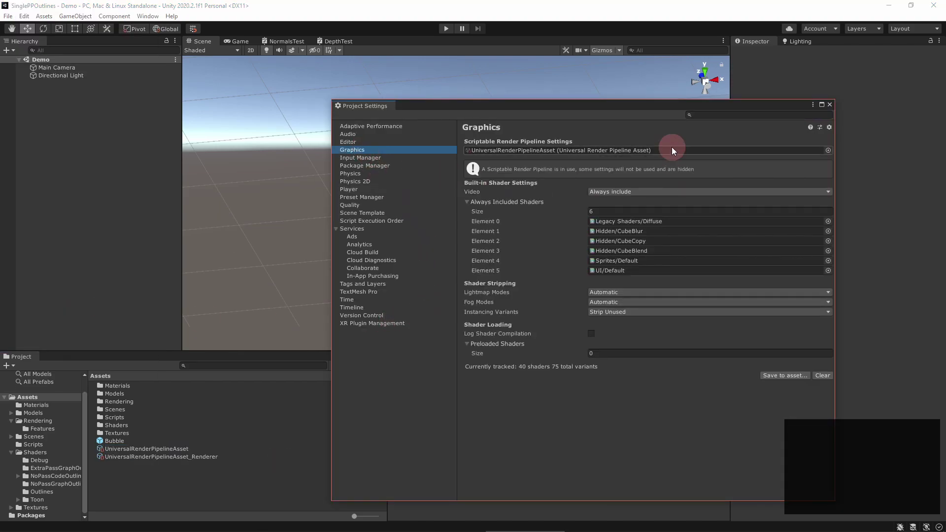
pyautogui.click(830, 104)
# Enable Depth Texture on the UniversalRenderPipelineAsset in the Rendering folder and add a Depth Normals Feature to its renderer
pyautogui.click(149, 394)
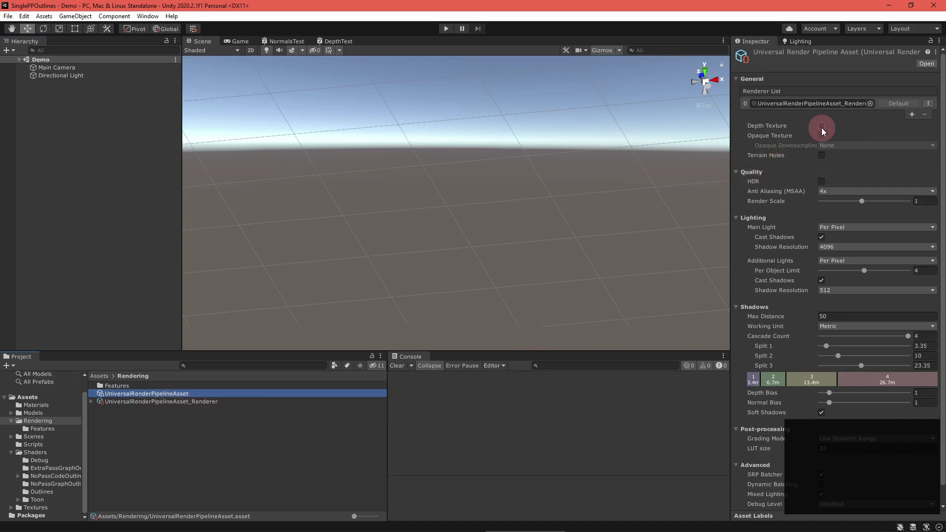
pyautogui.click(821, 126)
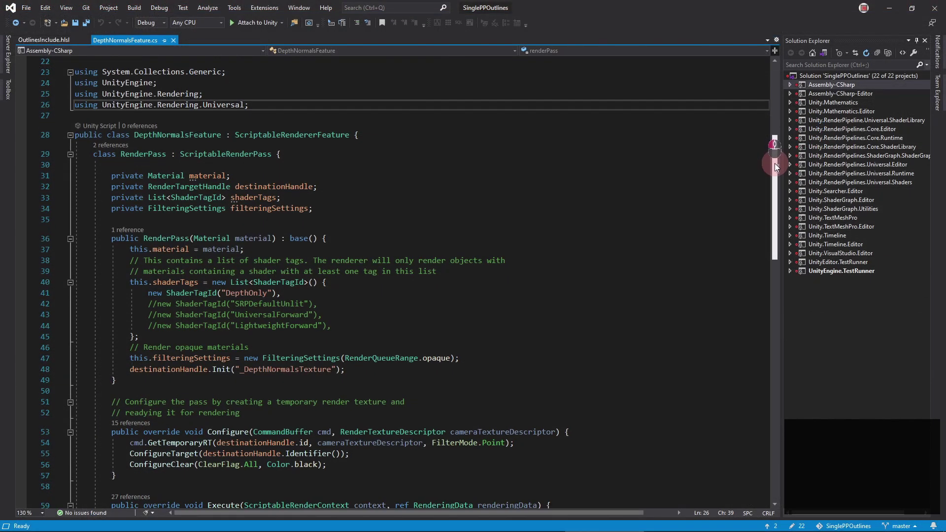
pyautogui.moveTo(775, 158); pyautogui.dragTo(784, 208)
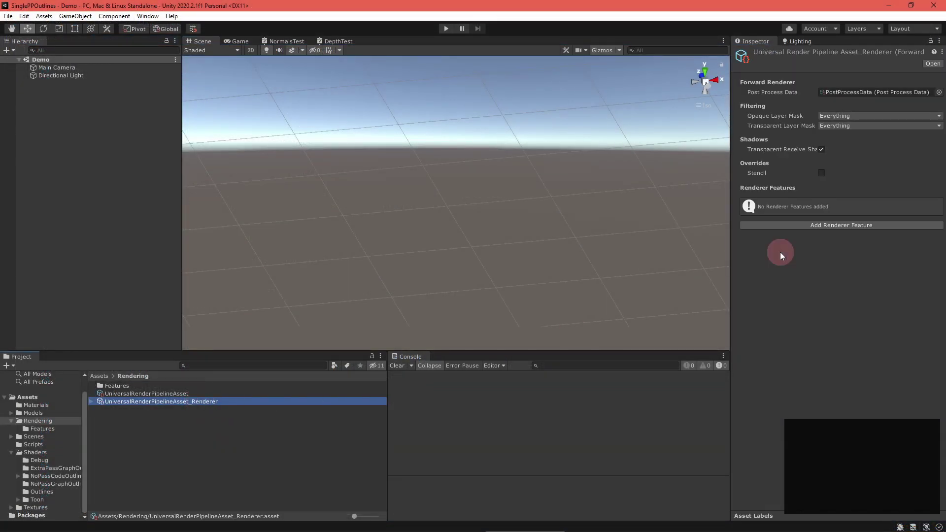
pyautogui.click(816, 225)
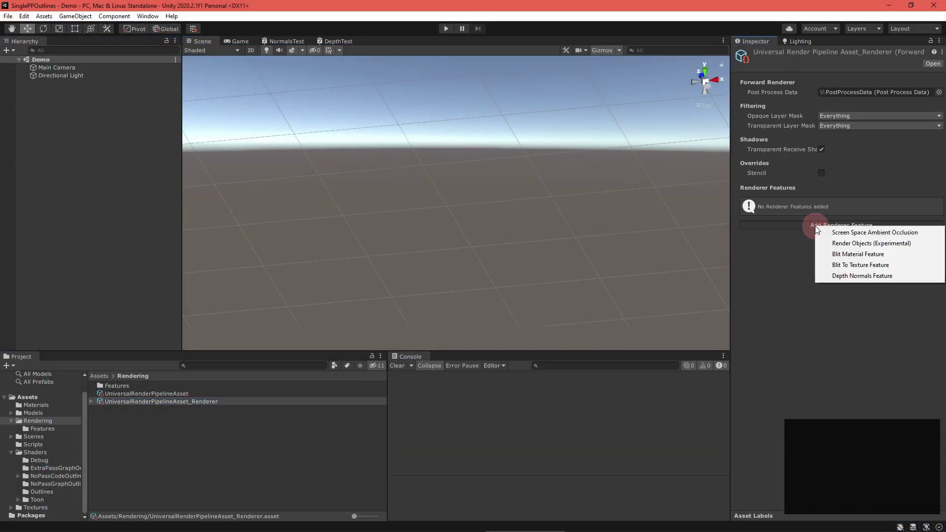
pyautogui.click(839, 275)
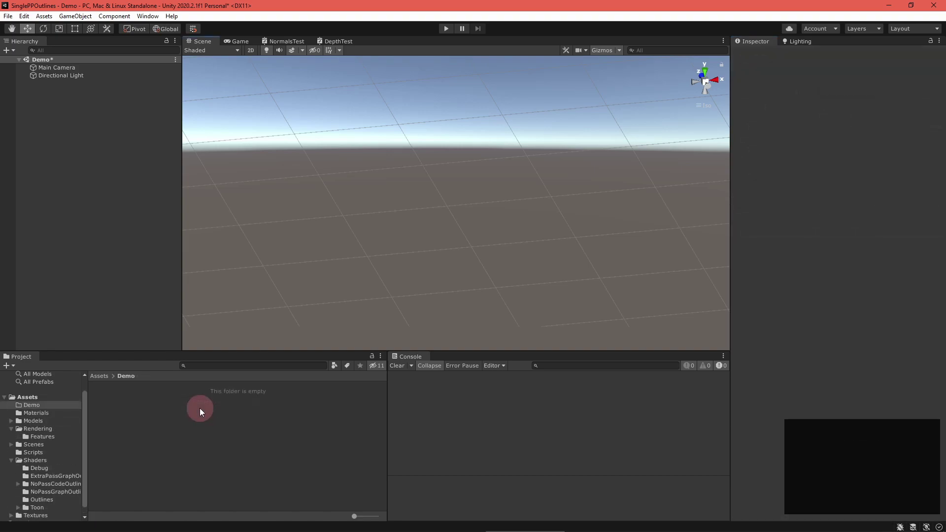
# Create a shader Sub Graph named Outlines in the Demo folder
pyautogui.rightClick(199, 408)
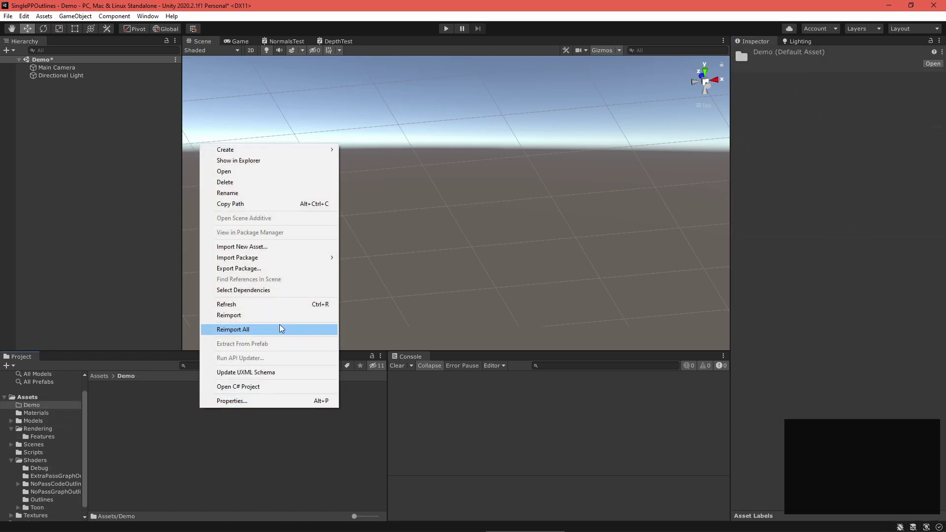
pyautogui.moveTo(295, 152)
pyautogui.moveTo(401, 129)
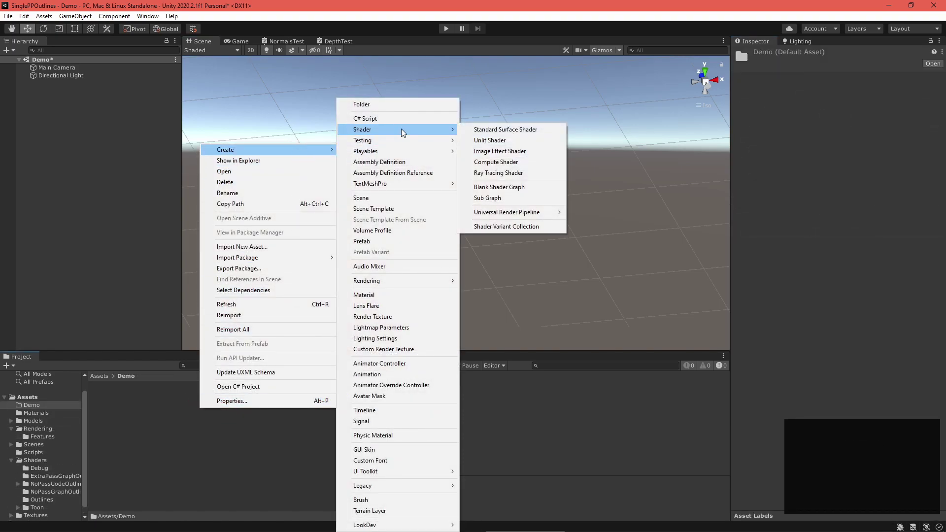
pyautogui.click(490, 199)
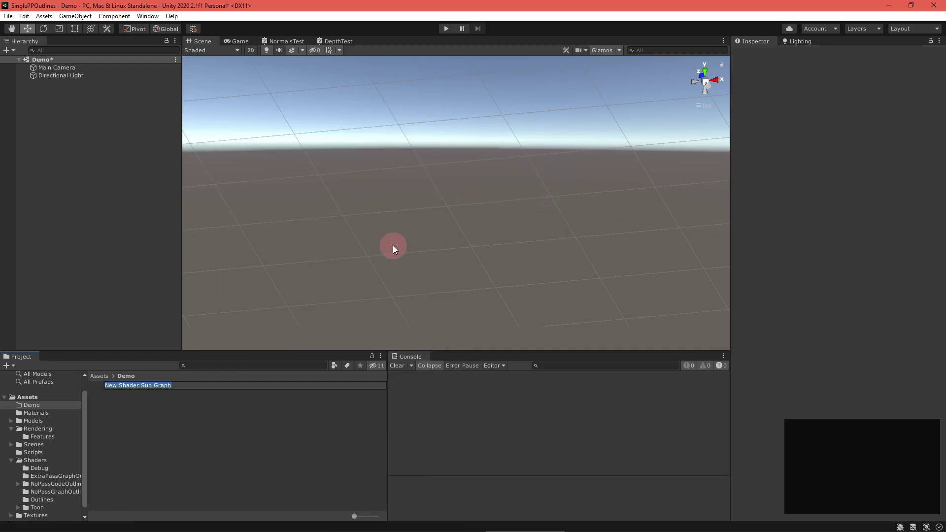
pyautogui.write('Outlines')
pyautogui.press('Return')
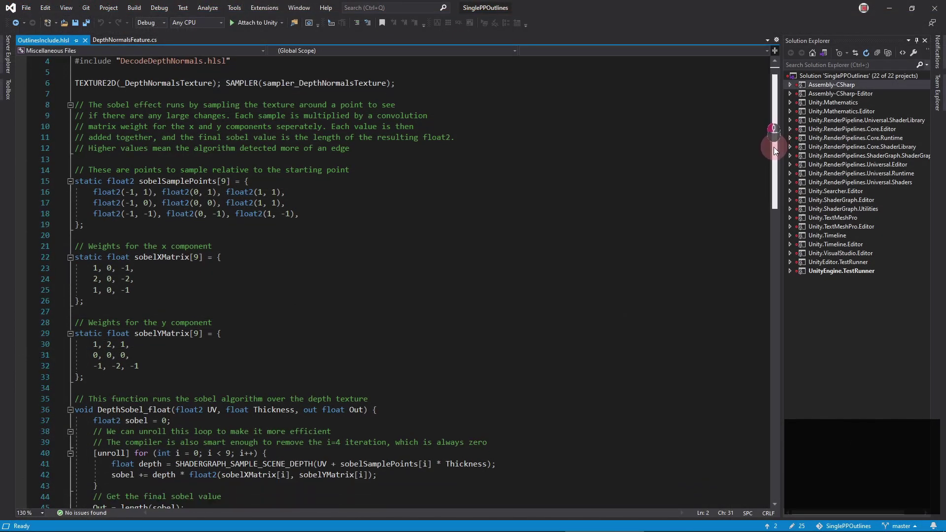
# Rename the Output node's port in the Outlines sub graph to Out and set its type to Float
pyautogui.moveTo(774, 147)
pyautogui.mouseDown()
pyautogui.moveTo(767, 227)
pyautogui.moveTo(779, 325)
pyautogui.moveTo(785, 143)
pyautogui.mouseUp()
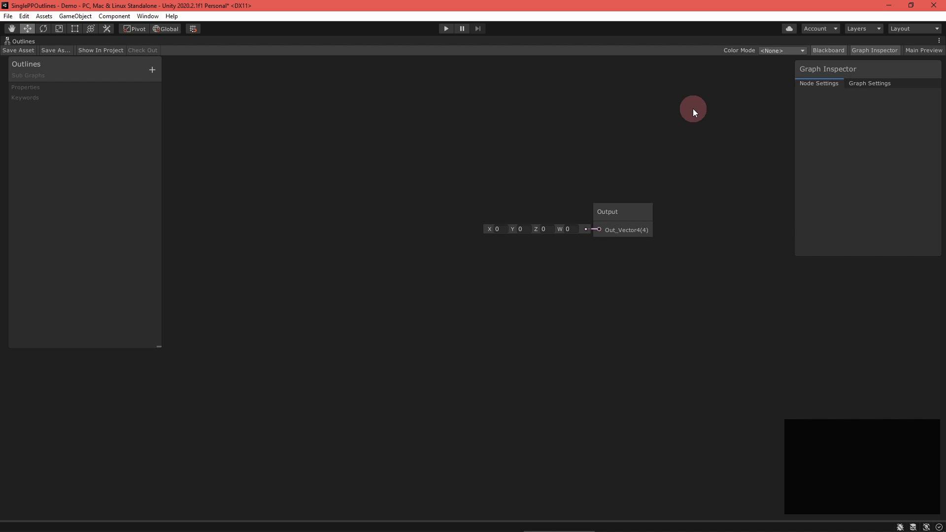
pyautogui.click(617, 214)
pyautogui.click(887, 125)
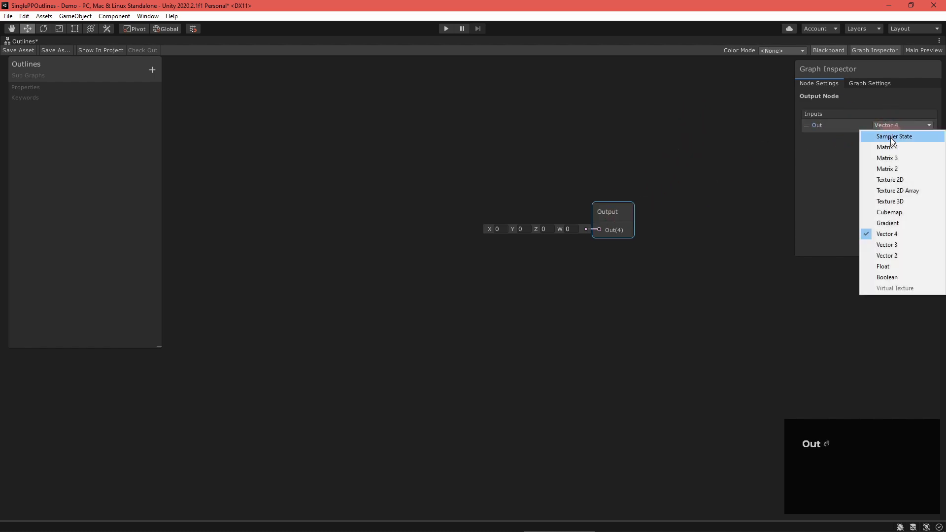
pyautogui.click(887, 267)
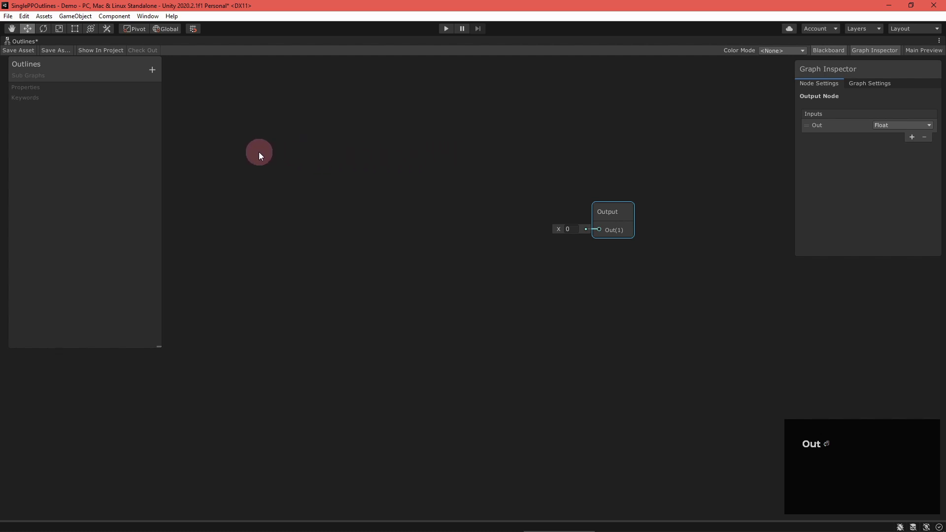
# Add a Vector 2 property named ScreenUV to the Outlines sub graph
pyautogui.click(155, 71)
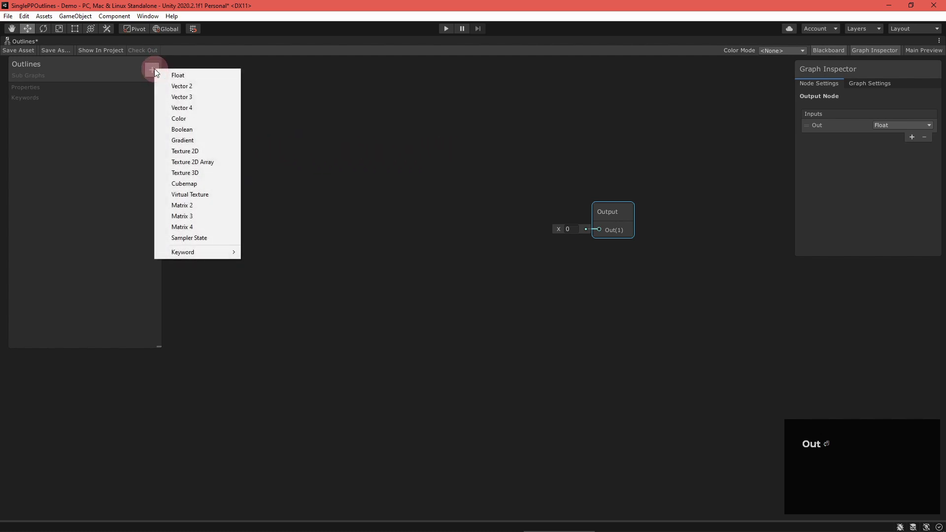
pyautogui.click(174, 88)
pyautogui.write('ScreenUV')
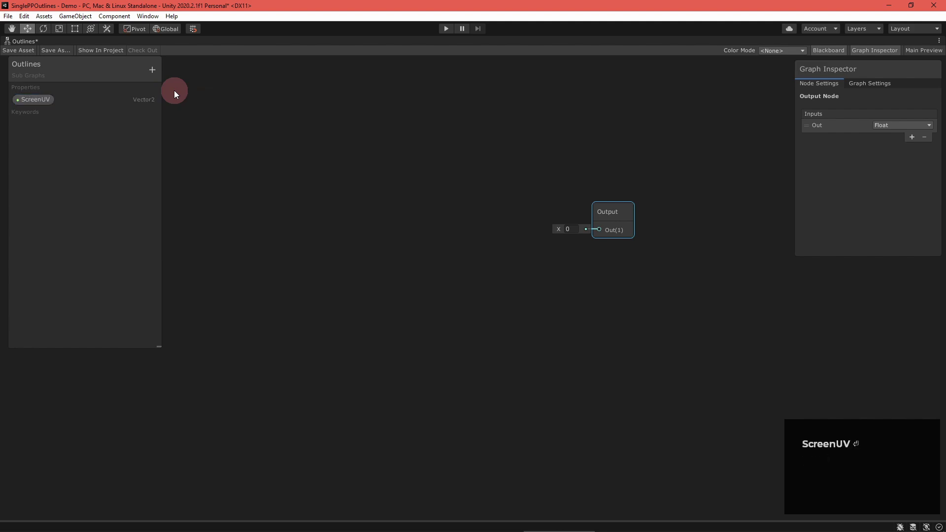
# Add a Float property named Thickness and set its default to 0.01
pyautogui.click(151, 70)
pyautogui.click(171, 76)
pyautogui.write('Thickness')
pyautogui.press('Return')
pyautogui.click(33, 114)
pyautogui.click(901, 123)
pyautogui.write('.01')
pyautogui.press('Return')
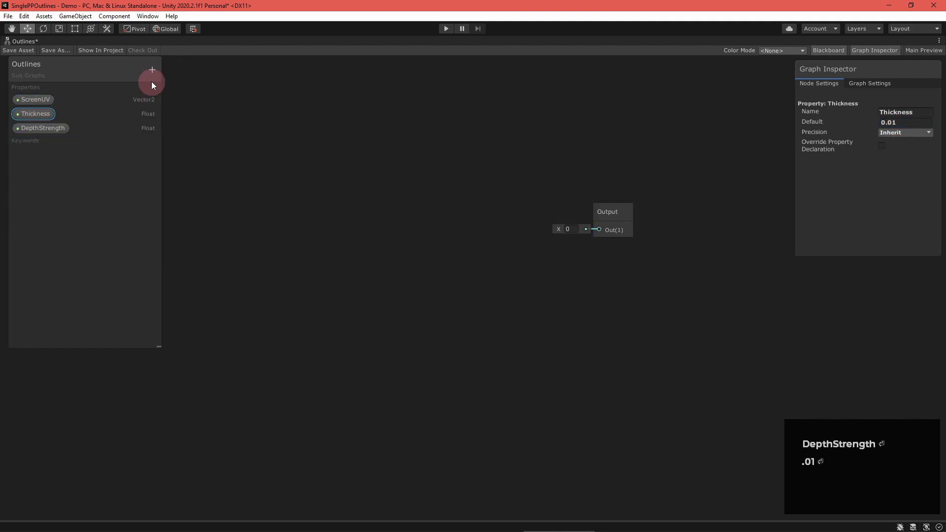
# Add Float properties DepthStrength and DepthTightening, each with a default of 1
pyautogui.click(151, 71)
pyautogui.click(60, 128)
pyautogui.click(906, 123)
pyautogui.write('1')
pyautogui.click(151, 70)
pyautogui.click(169, 75)
pyautogui.write('DepthTightening')
pyautogui.press('Return')
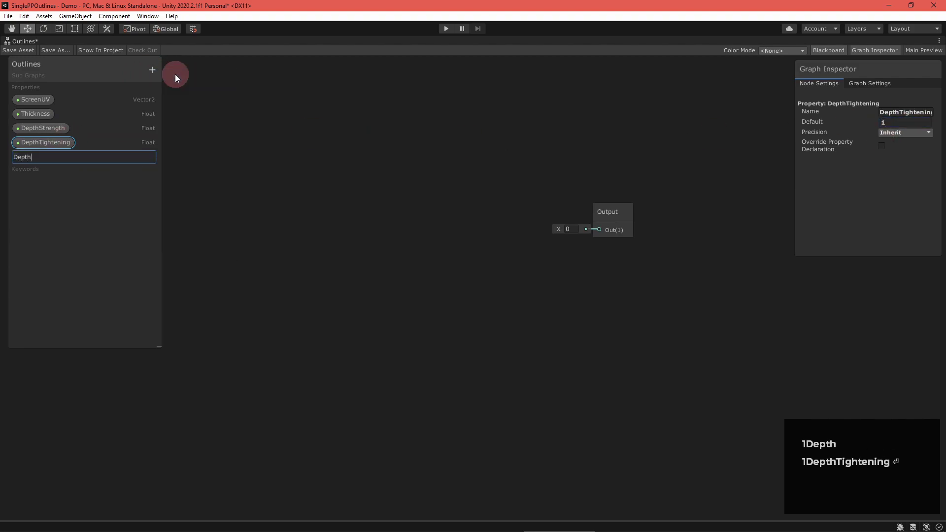
# Add Float properties DepthThreshold, AcuteDepthThreshold and AcuteStartDot to the Outlines sub graph
pyautogui.write('Threshold')
pyautogui.press('Return')
pyautogui.click(152, 70)
pyautogui.click(168, 75)
pyautogui.write('AcuteDepthThreshold')
pyautogui.click(152, 70)
pyautogui.click(168, 74)
pyautogui.write('AcuteStartDot')
pyautogui.press('Return')
# Add Float properties NormalStrength, NormalThreshold and NormalTightening to the Outlines sub graph
pyautogui.click(152, 70)
pyautogui.click(168, 75)
pyautogui.write('NormalStrength')
pyautogui.press('Return')
pyautogui.click(152, 69)
pyautogui.click(168, 75)
pyautogui.write('NormalThreshold')
pyautogui.press('Return')
pyautogui.click(152, 70)
pyautogui.click(169, 75)
pyautogui.write('NormalTightening')
# Add Float properties FarNormalThreshold and FarNormalStartDepth to the Outlines sub graph
pyautogui.click(152, 70)
pyautogui.click(169, 75)
pyautogui.write('FarNormalThreshold')
pyautogui.click(823, 149)
pyautogui.click(153, 69)
pyautogui.click(169, 75)
pyautogui.write('FarNormalStartDepth')
pyautogui.press('Return')
# Add a Float property FarNormalEndDepth with a default of 10 and save the sub graph
pyautogui.click(152, 70)
pyautogui.click(170, 74)
pyautogui.write('FarNormalEndDepth')
pyautogui.press('Return')
pyautogui.write('10')
pyautogui.press('Return')
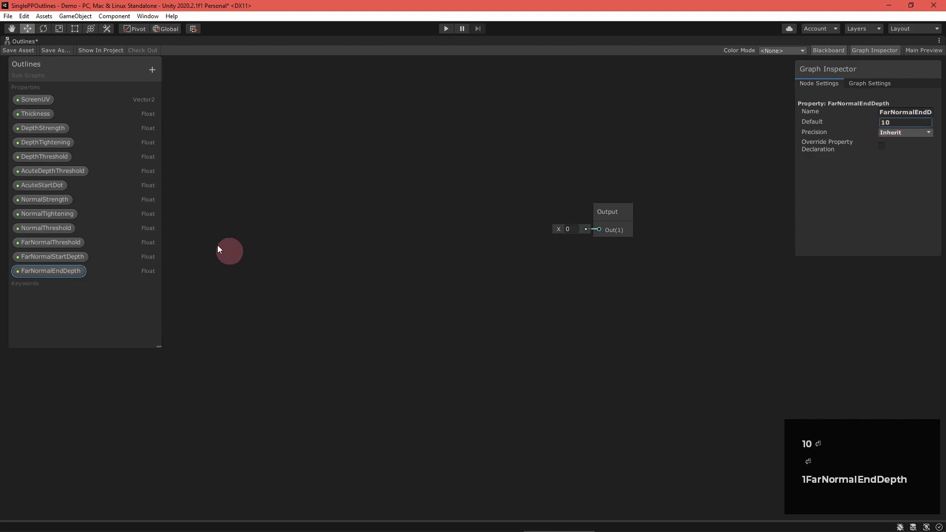
pyautogui.click(25, 51)
# Add a Custom Function node to the Outlines graph, in front of the Output node
pyautogui.moveTo(254, 159); pyautogui.dragTo(331, 167, button='middle')
pyautogui.press('space')
pyautogui.write('custo')
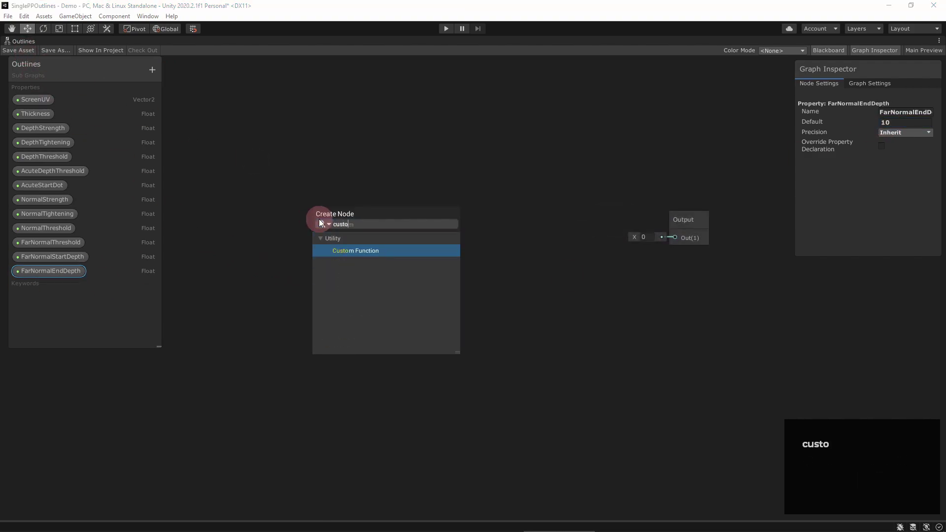
pyautogui.press('Return')
# Set the Custom Function node's source file to OutlinesInclude and its function name to DepthSobel
pyautogui.click(366, 199)
pyautogui.click(931, 200)
pyautogui.write('out')
pyautogui.doubleClick(758, 270)
pyautogui.click(887, 200)
pyautogui.write('DepthSobel')
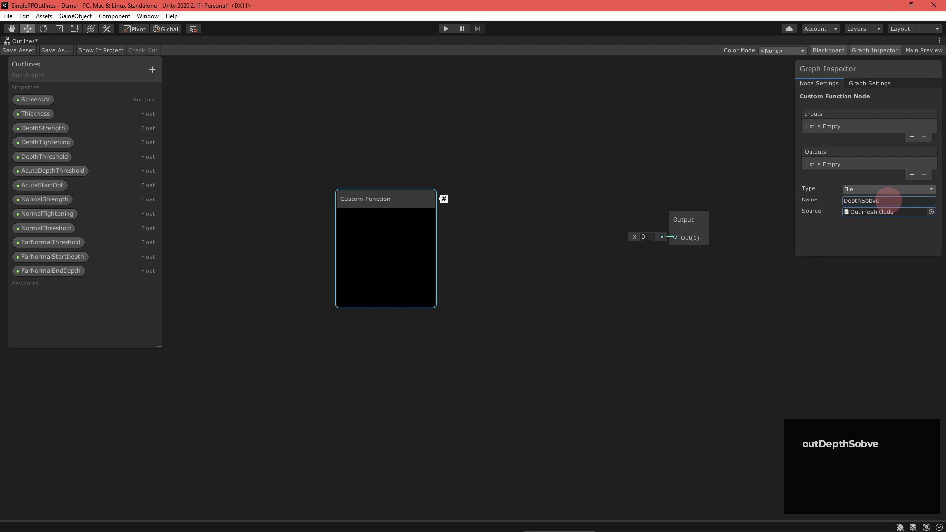
pyautogui.press('Return')
# Give the DepthSobel node a Vector 2 input UV, a Float input Thickness and a Float output Out
pyautogui.click(912, 137)
pyautogui.click(901, 125)
pyautogui.click(887, 253)
pyautogui.click(826, 125)
pyautogui.write('UV')
pyautogui.click(912, 137)
pyautogui.click(838, 135)
pyautogui.write('Thickness')
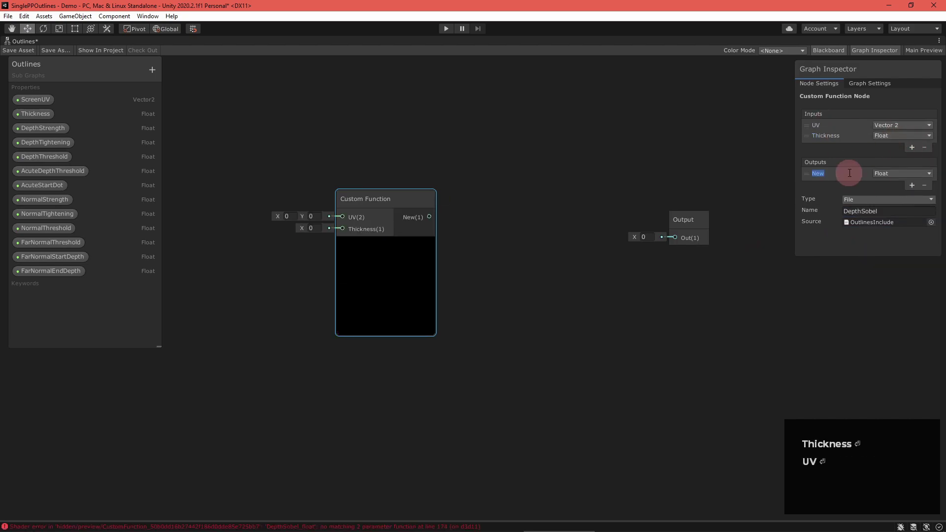
# Duplicate the DepthSobel node below the original and replace Depth with Normals in the copy's function name
pyautogui.moveTo(510, 229); pyautogui.dragTo(401, 325)
pyautogui.moveTo(402, 325); pyautogui.dragTo(408, 248, button='middle')
pyautogui.moveTo(861, 211); pyautogui.dragTo(824, 206)
pyautogui.write('Normals')
pyautogui.press('Return')
pyautogui.moveTo(513, 220); pyautogui.dragTo(599, 256, button='middle')
# Place ScreenUV and Thickness in the graph and connect them to the UV and Thickness inputs of both Custom Function nodes
pyautogui.moveTo(35, 100); pyautogui.dragTo(286, 204)
pyautogui.moveTo(439, 285); pyautogui.dragTo(444, 290)
pyautogui.moveTo(36, 114); pyautogui.dragTo(302, 233)
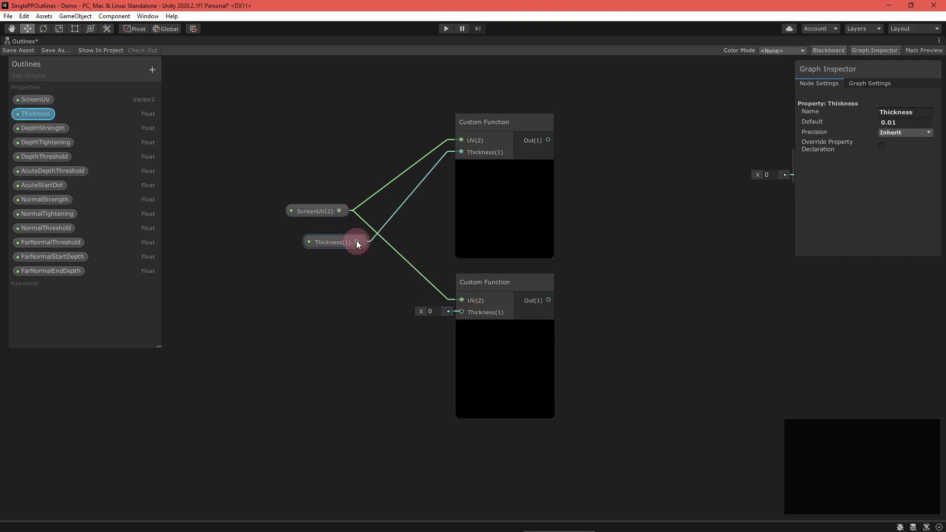
pyautogui.moveTo(357, 242); pyautogui.dragTo(461, 312)
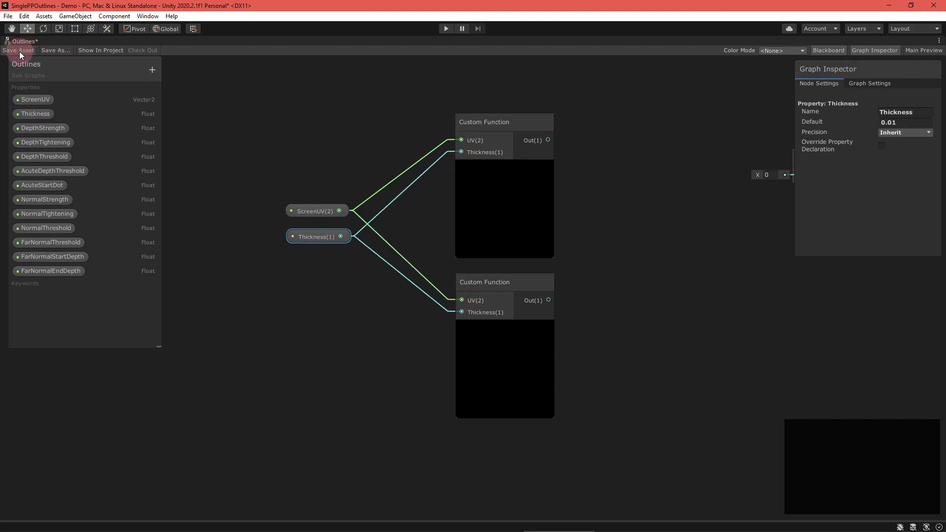
# Create a second Sub Graph named SobelFineTuning in the Demo folder
pyautogui.rightClick(157, 429)
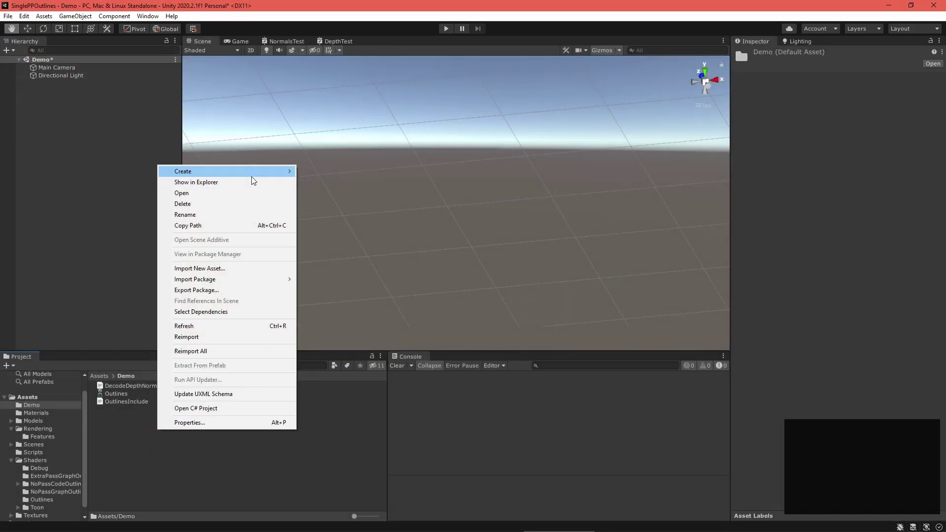
pyautogui.moveTo(253, 181)
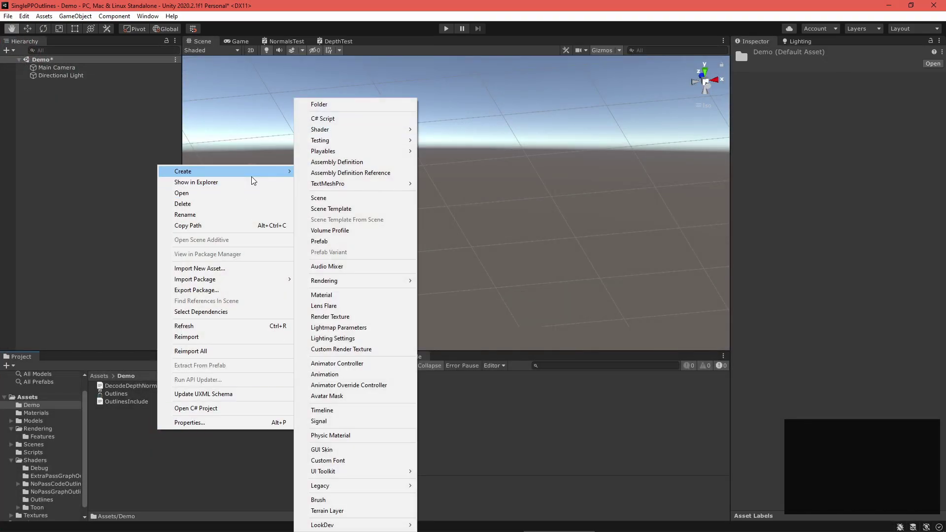
pyautogui.moveTo(363, 133)
pyautogui.click(456, 199)
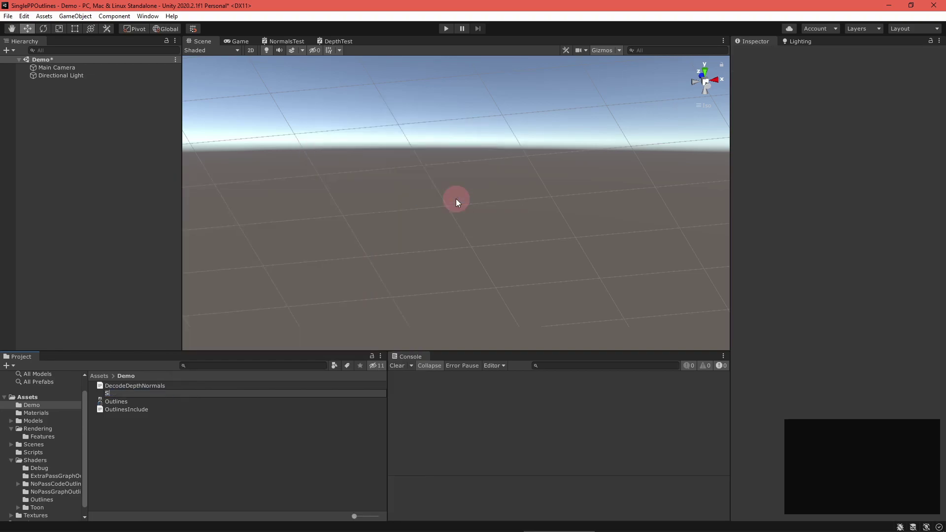
pyautogui.press('Return')
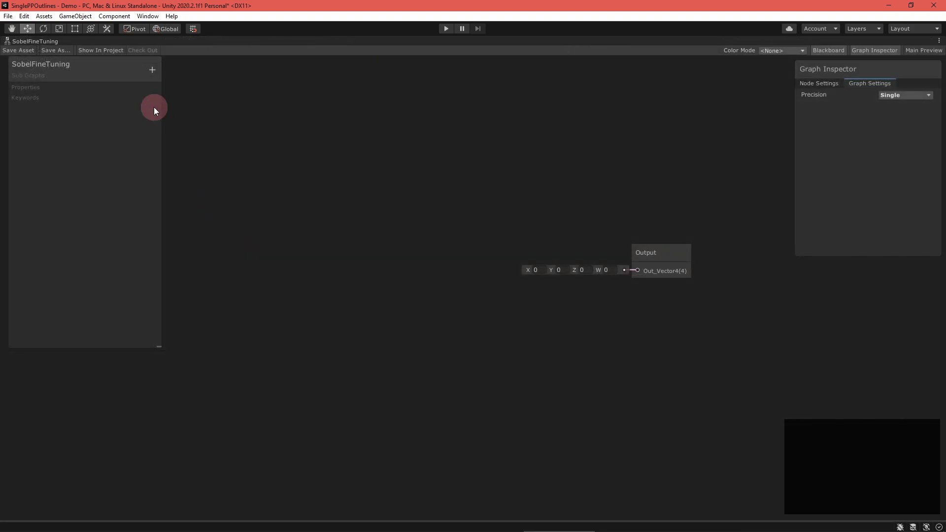
# Add Float properties Sobel and Threshold to the SobelFineTuning sub graph
pyautogui.click(152, 70)
pyautogui.click(163, 75)
pyautogui.write('Sobel')
pyautogui.press('Return')
pyautogui.click(163, 76)
pyautogui.click(167, 77)
pyautogui.write('Threshold')
pyautogui.press('Return')
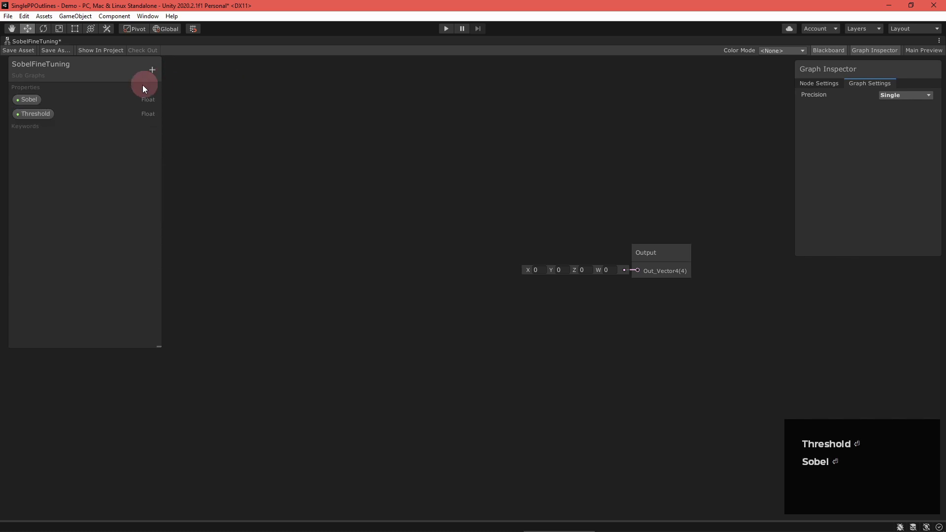
# Add Float properties Tightening and Strength, setting the default of Strength to 1
pyautogui.click(152, 70)
pyautogui.click(180, 71)
pyautogui.write('Tightening')
pyautogui.press('Return')
pyautogui.click(152, 70)
pyautogui.click(170, 79)
pyautogui.write('Strength')
pyautogui.press('Return')
pyautogui.click(896, 122)
pyautogui.write('1')
# Add a Smoothstep node and connect Threshold to its Edge2 input and Sobel to its In input
pyautogui.rightClick(243, 182)
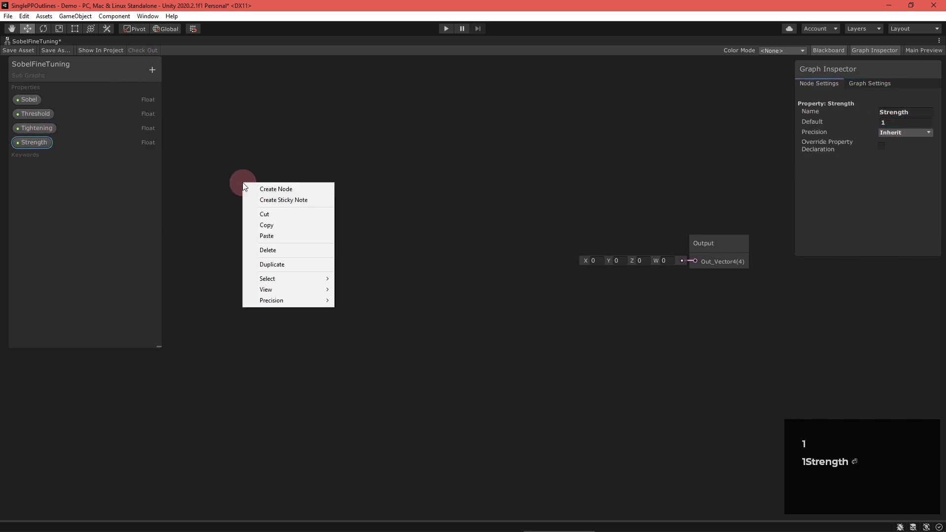
pyautogui.click(256, 190)
pyautogui.write('smoot')
pyautogui.press('Return')
pyautogui.click(35, 114)
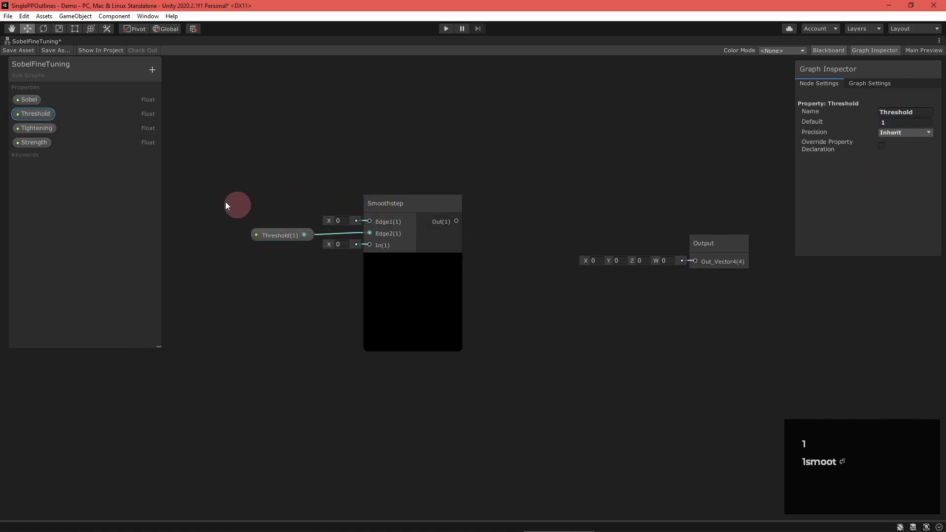
pyautogui.moveTo(357, 252); pyautogui.dragTo(369, 245)
pyautogui.moveTo(493, 246); pyautogui.dragTo(368, 249, button='middle')
# Add a Power node after Smoothstep, feeding the Smoothstep output into A and Tightening into B
pyautogui.moveTo(585, 245); pyautogui.dragTo(661, 247)
pyautogui.rightClick(449, 193)
pyautogui.click(461, 200)
pyautogui.write('power')
pyautogui.press('Return')
pyautogui.moveTo(468, 216); pyautogui.dragTo(416, 225)
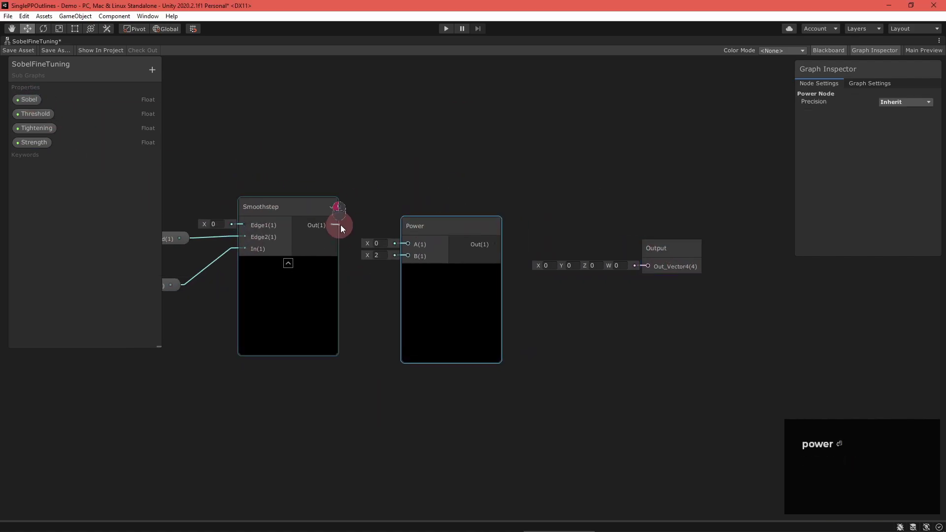
pyautogui.moveTo(359, 368); pyautogui.dragTo(408, 255)
pyautogui.moveTo(339, 344); pyautogui.dragTo(191, 339, button='middle')
# Add a Multiply node between the Power and Output nodes
pyautogui.rightClick(447, 209)
pyautogui.click(461, 215)
pyautogui.write('mu')
pyautogui.press('Return')
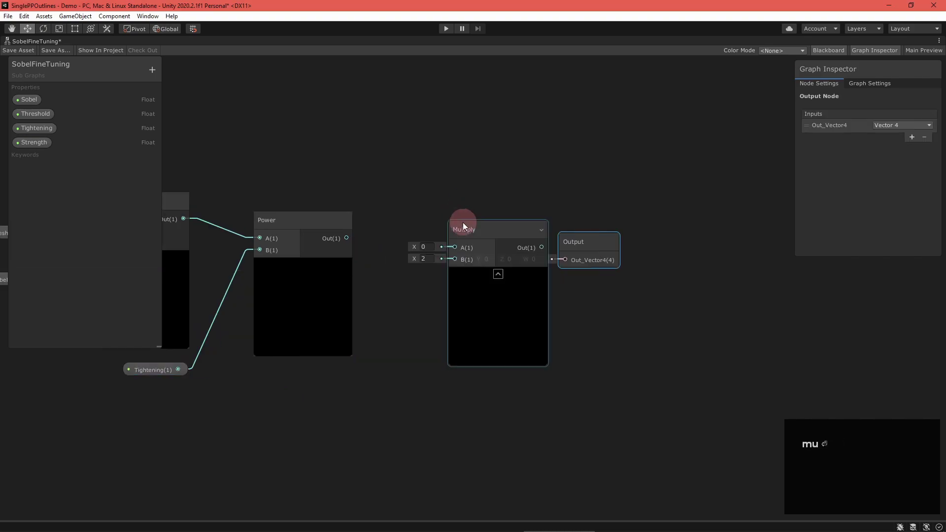
# Connect the Power output to the Multiply node's A input and the Strength property to its B input
pyautogui.moveTo(465, 223); pyautogui.dragTo(433, 226)
pyautogui.moveTo(347, 238); pyautogui.dragTo(423, 249)
pyautogui.moveTo(33, 142); pyautogui.dragTo(327, 378)
pyautogui.moveTo(376, 385); pyautogui.dragTo(423, 261)
# Rename the Output node's input to Out, make it a Float, and connect the Multiply result to it
pyautogui.moveTo(574, 249); pyautogui.dragTo(592, 260)
pyautogui.moveTo(510, 249); pyautogui.dragTo(584, 271)
pyautogui.moveTo(604, 253); pyautogui.dragTo(600, 231)
pyautogui.click(851, 126)
pyautogui.write('Out')
pyautogui.press('Return')
pyautogui.click(897, 126)
pyautogui.click(892, 266)
pyautogui.click(341, 156)
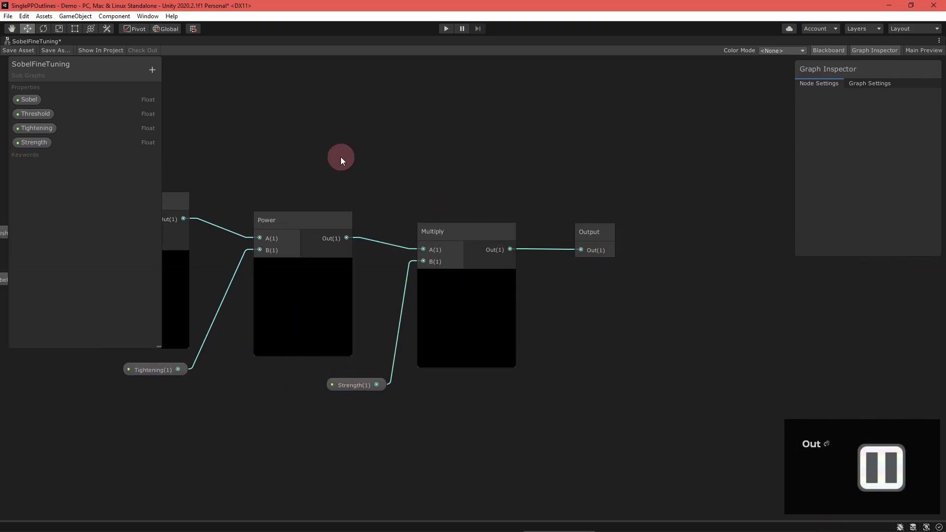
# Add two SobelFineTuning nodes to the Outlines graph and connect each Custom Function output to one node's Sobel input
pyautogui.scroll(-1, 291, 142)
pyautogui.moveTo(291, 142); pyautogui.dragTo(455, 172, button='middle')
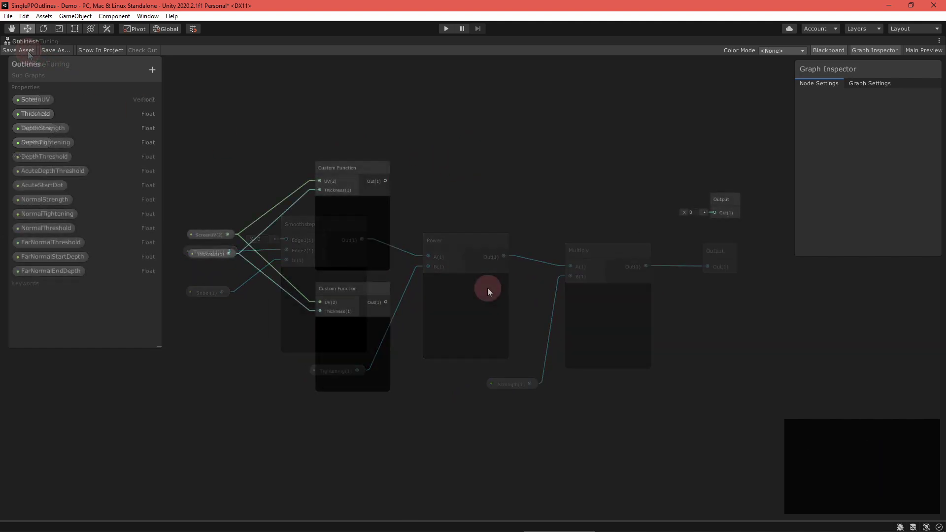
pyautogui.rightClick(493, 248)
pyautogui.click(520, 254)
pyautogui.write('sobel')
pyautogui.press('Return')
pyautogui.moveTo(512, 209); pyautogui.dragTo(533, 294)
pyautogui.hotkey('ctrl', 'd')
pyautogui.moveTo(386, 302); pyautogui.dragTo(542, 299)
# Connect DepthStrength to Strength and DepthTightening to Tightening on the depth SobelFineTuning node
pyautogui.moveTo(68, 126); pyautogui.dragTo(435, 234)
pyautogui.moveTo(51, 143); pyautogui.dragTo(53, 144)
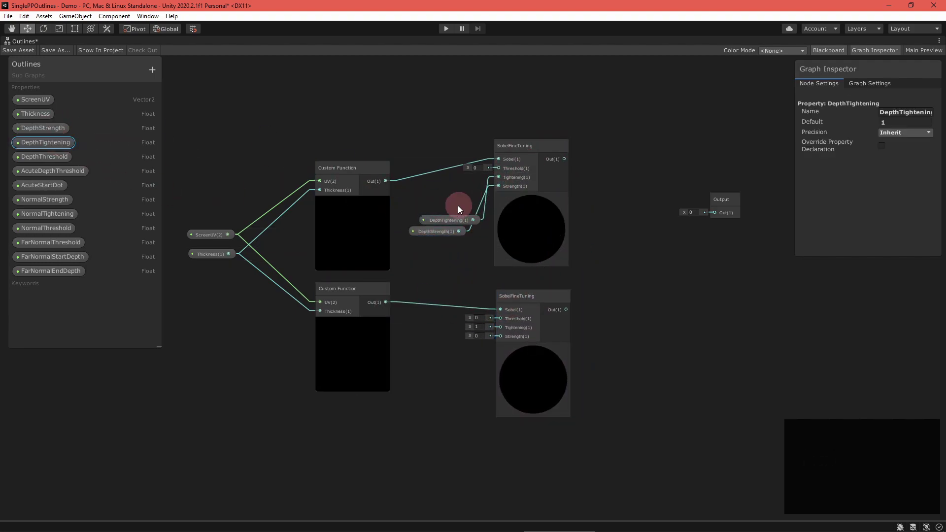
pyautogui.moveTo(452, 214); pyautogui.dragTo(450, 202)
# Connect NormalStrength to Strength and NormalTightening to Tightening on the second SobelFineTuning node
pyautogui.scroll(1, 456, 285)
pyautogui.moveTo(473, 381); pyautogui.dragTo(507, 346)
pyautogui.moveTo(447, 384); pyautogui.dragTo(441, 383)
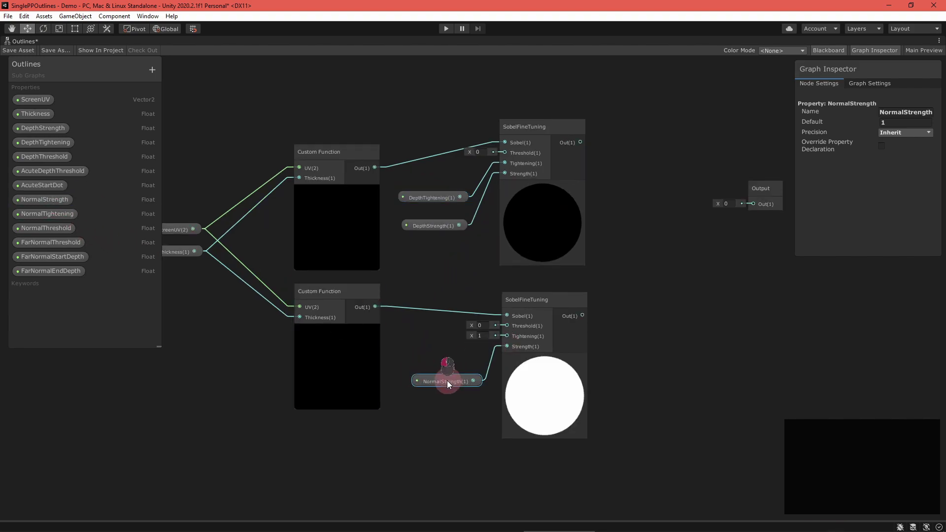
pyautogui.moveTo(56, 214); pyautogui.dragTo(433, 357)
pyautogui.click(659, 276)
# Add a Custom Function node named CalculateDepthNormal with OutlinesInclude as its source file
pyautogui.moveTo(332, 93); pyautogui.dragTo(586, 333, button='middle')
pyautogui.moveTo(379, 194); pyautogui.dragTo(499, 288, button='middle')
pyautogui.press('space')
pyautogui.write('cust')
pyautogui.press('Return')
pyautogui.click(929, 200)
pyautogui.write('outlin')
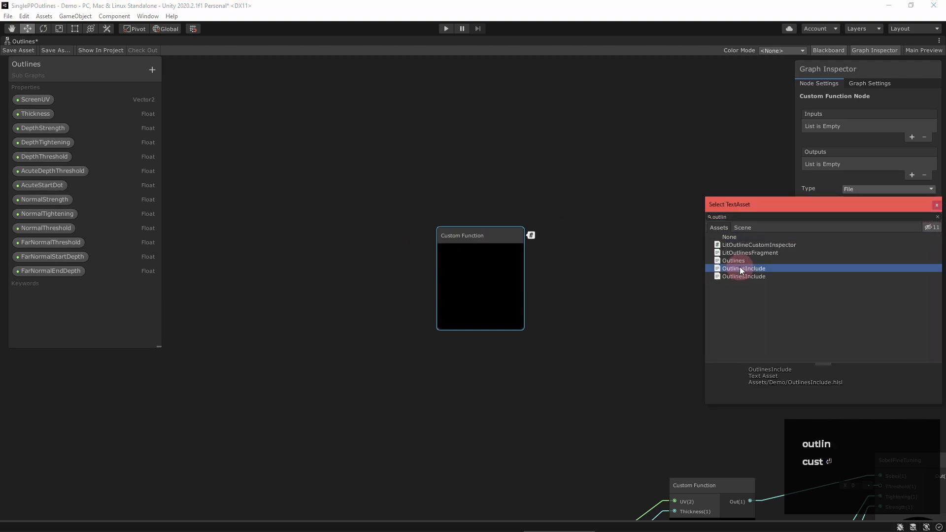
pyautogui.doubleClick(740, 267)
pyautogui.click(861, 199)
pyautogui.write('CalculateDepthNormal')
pyautogui.press('Return')
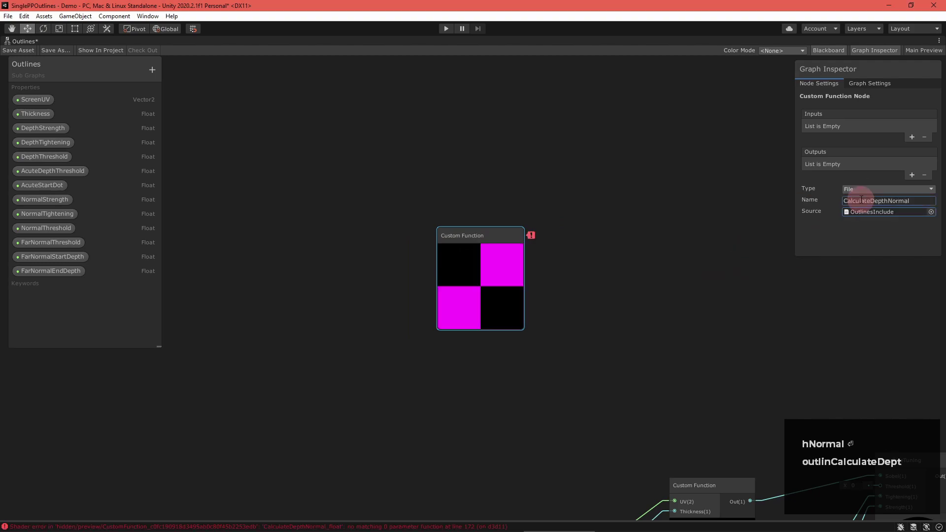
# Give CalculateDepthNormal a Vector 2 input ScreenUV and two outputs, Depth as Float and Normal as Vector 3
pyautogui.click(912, 137)
pyautogui.click(901, 125)
pyautogui.click(882, 257)
pyautogui.click(830, 125)
pyautogui.write('ScreenUV')
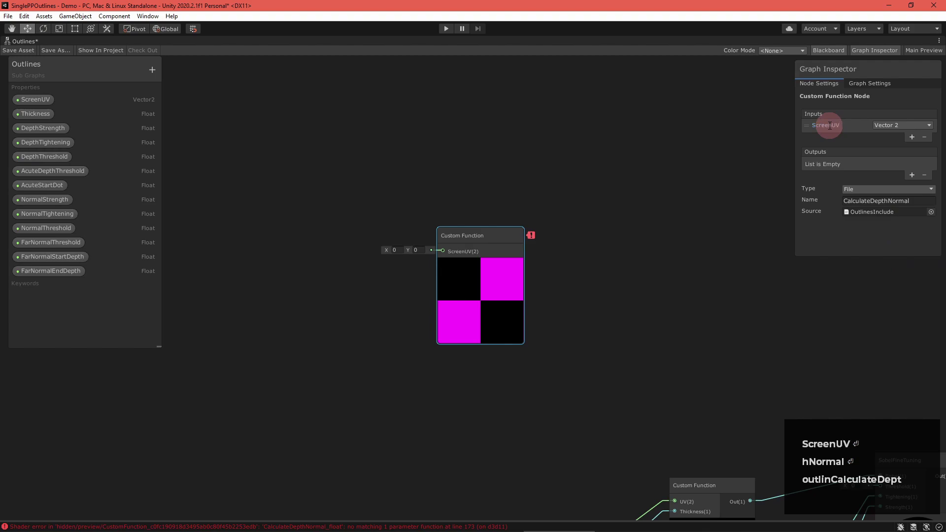
pyautogui.click(912, 175)
pyautogui.click(912, 175)
pyautogui.click(902, 173)
pyautogui.click(886, 291)
pyautogui.click(826, 174)
pyautogui.write('Normal')
pyautogui.moveTo(487, 224); pyautogui.dragTo(463, 182)
# Duplicate the CalculateDepthNormal node, name the copy's function ViewDirectionFromScreenUV, and reduce its outputs to one Vector 3 named Out
pyautogui.hotkey('ctrl', 'd')
pyautogui.moveTo(479, 327); pyautogui.dragTo(460, 330)
pyautogui.write('ViewDirectionFromScreenUV')
pyautogui.press('Return')
pyautogui.click(834, 163)
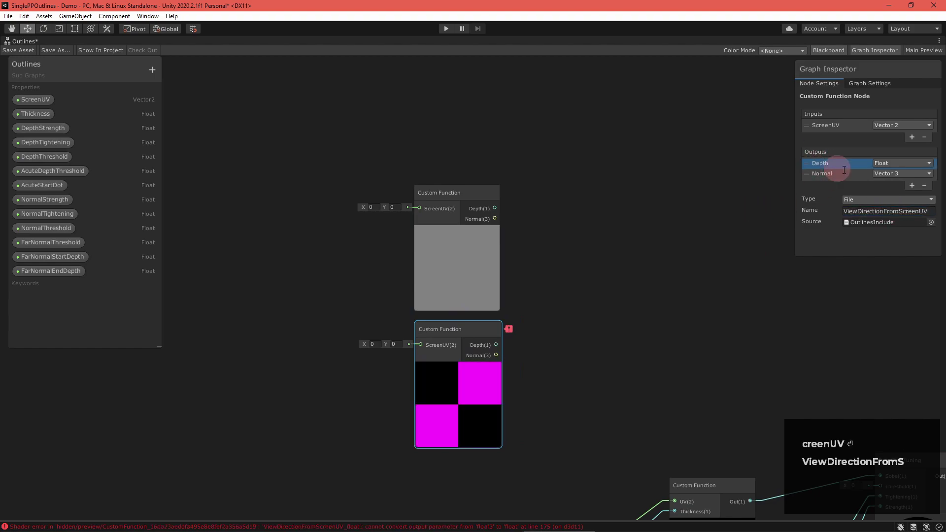
pyautogui.click(925, 186)
pyautogui.click(837, 163)
pyautogui.write('Out')
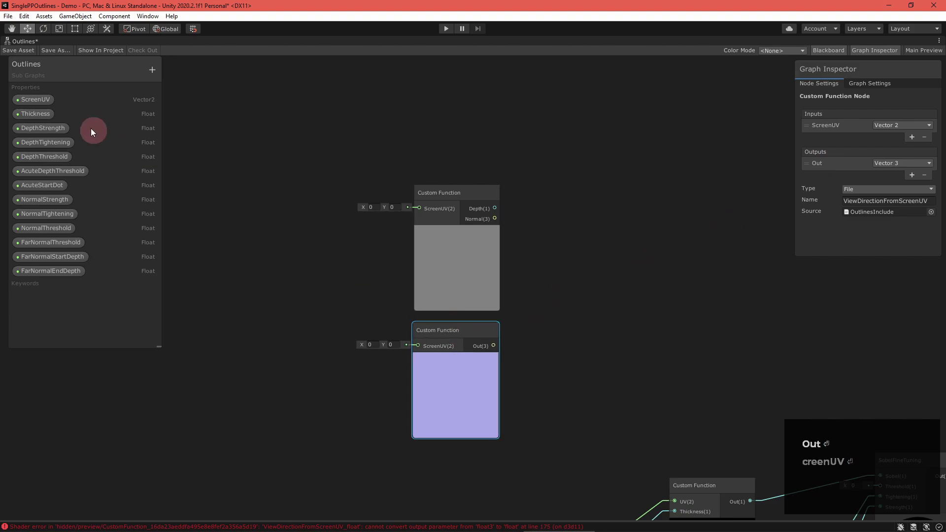
# Feed ScreenUV into both new Custom Functions and combine their Normal and Out outputs in a Dot Product node
pyautogui.moveTo(35, 99); pyautogui.dragTo(301, 270)
pyautogui.moveTo(640, 234); pyautogui.dragTo(470, 224, button='middle')
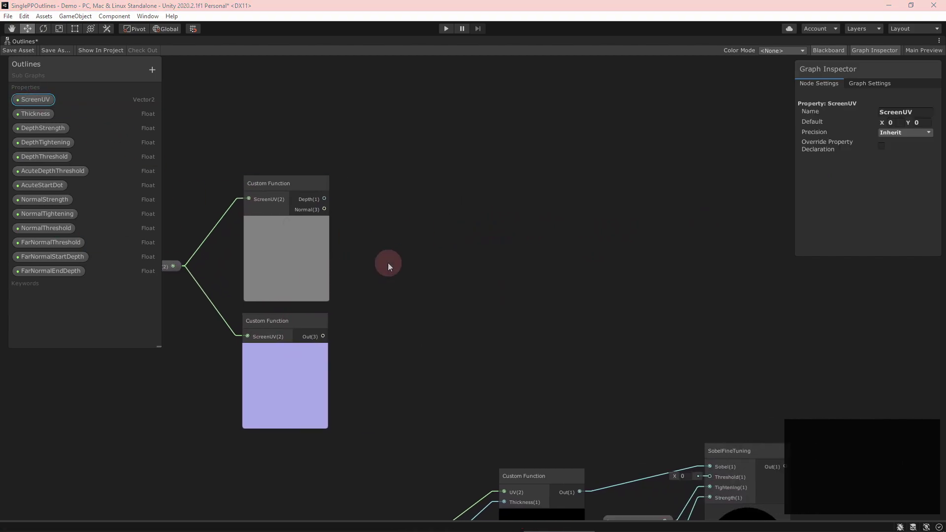
pyautogui.rightClick(399, 248)
pyautogui.click(417, 255)
pyautogui.write('dot')
pyautogui.press('Return')
pyautogui.moveTo(407, 302); pyautogui.dragTo(324, 336)
pyautogui.moveTo(324, 209); pyautogui.dragTo(407, 292)
pyautogui.moveTo(428, 278); pyautogui.dragTo(397, 268)
# Add a One Minus node and connect the Dot Product output to its input
pyautogui.rightClick(547, 285)
pyautogui.click(561, 296)
pyautogui.write('one min')
pyautogui.press('Return')
pyautogui.moveTo(453, 283); pyautogui.dragTo(495, 270)
pyautogui.moveTo(495, 270); pyautogui.dragTo(325, 270, button='middle')
# Add a Smoothstep node with AcuteStartDot in Edge1 and the One Minus output in In
pyautogui.rightClick(468, 287)
pyautogui.click(491, 300)
pyautogui.write('smoot')
pyautogui.press('Return')
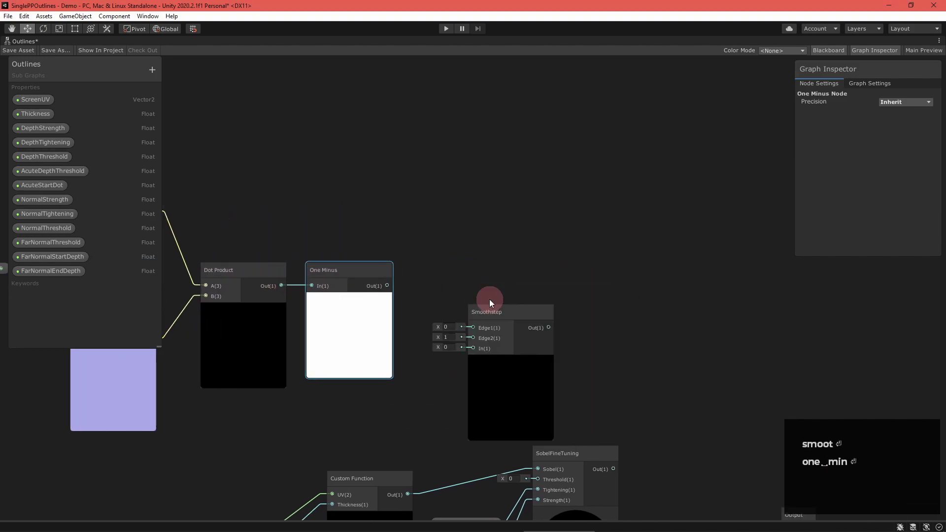
pyautogui.moveTo(489, 299); pyautogui.dragTo(453, 236)
pyautogui.moveTo(439, 288); pyautogui.dragTo(387, 286)
pyautogui.moveTo(41, 185); pyautogui.dragTo(359, 245)
# Add a Lerp node with DepthThreshold in A, AcuteDepthThreshold in B, and the Smoothstep output in T
pyautogui.moveTo(576, 249); pyautogui.dragTo(467, 249, button='middle')
pyautogui.rightClick(467, 249)
pyautogui.click(472, 253)
pyautogui.write('lerp')
pyautogui.press('Down')
pyautogui.press('Return')
pyautogui.moveTo(489, 266); pyautogui.dragTo(477, 228)
pyautogui.moveTo(406, 268); pyautogui.dragTo(454, 267)
pyautogui.moveTo(44, 156); pyautogui.dragTo(441, 214)
pyautogui.moveTo(53, 171); pyautogui.dragTo(375, 232)
# Add a Scene Depth node above the Lerp, set its sampling to Raw, and connect ScreenUV to its UV input
pyautogui.moveTo(648, 310); pyautogui.dragTo(472, 318, button='middle')
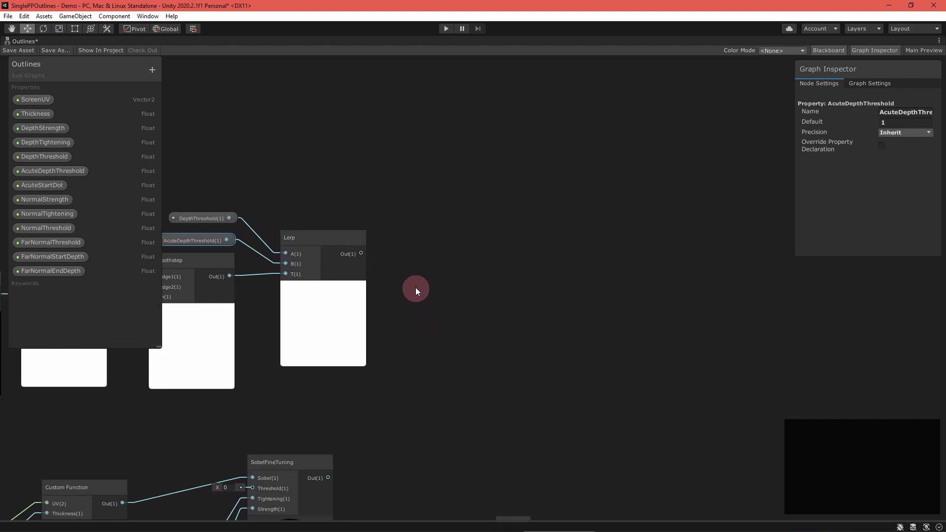
pyautogui.moveTo(313, 172); pyautogui.dragTo(334, 220, button='middle')
pyautogui.rightClick(290, 175)
pyautogui.click(311, 186)
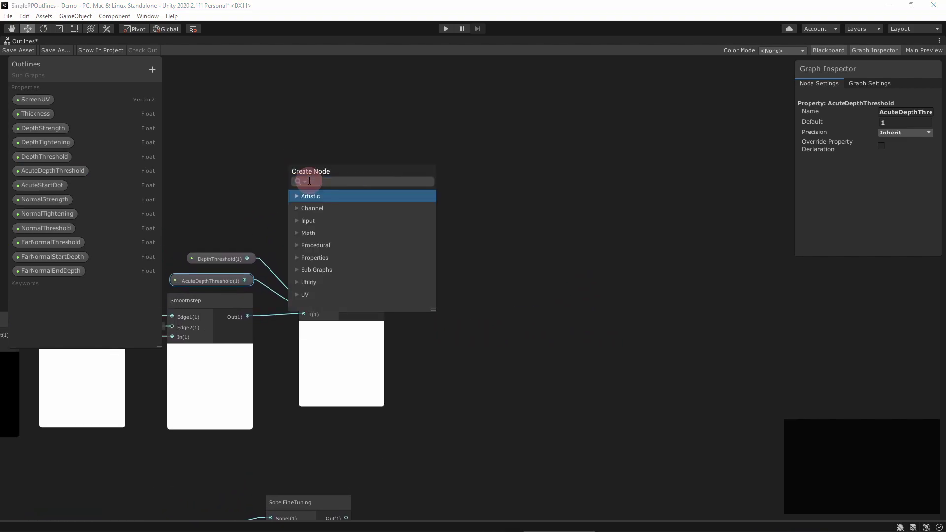
pyautogui.write('scene d')
pyautogui.press('Return')
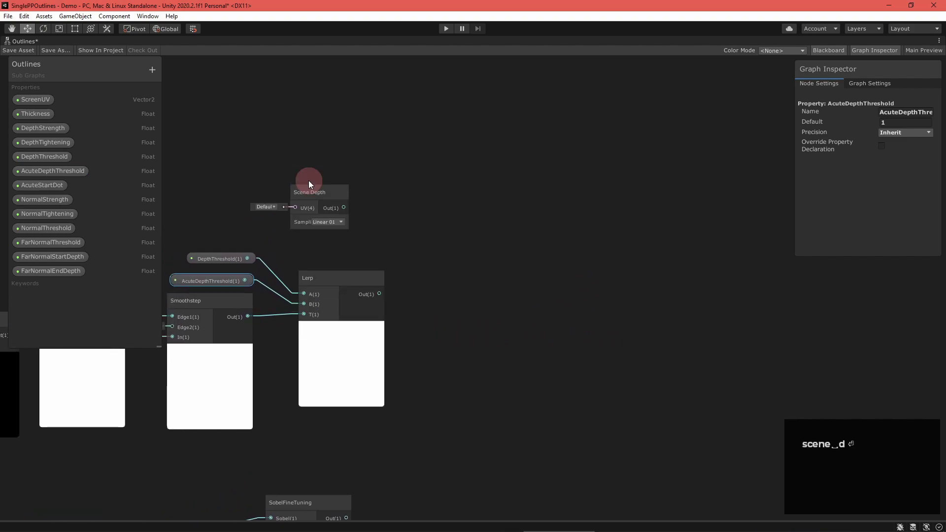
pyautogui.click(326, 221)
pyautogui.click(347, 243)
pyautogui.moveTo(316, 203); pyautogui.dragTo(344, 194)
pyautogui.moveTo(35, 99); pyautogui.dragTo(192, 169)
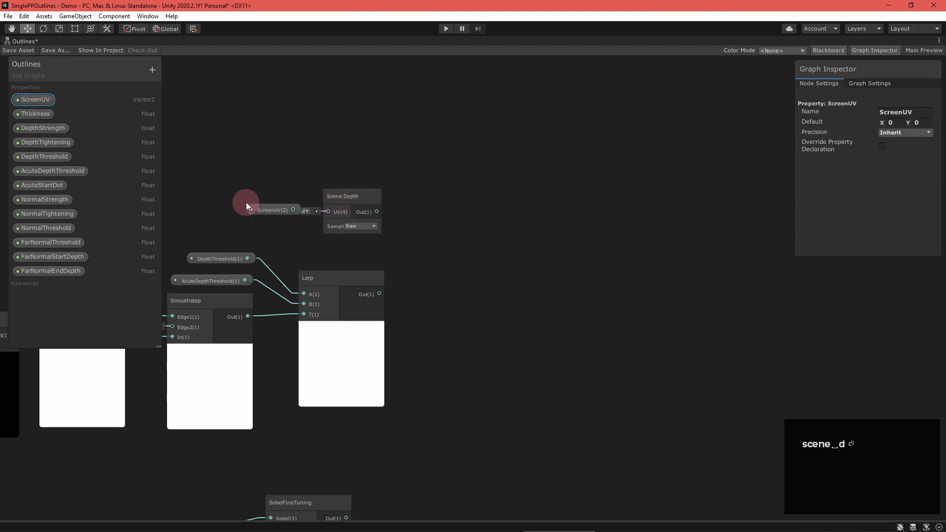
# Multiply Scene Depth by the Lerp output, connect the product to the depth SobelFineTuning node's Threshold, and save the graph
pyautogui.press('space')
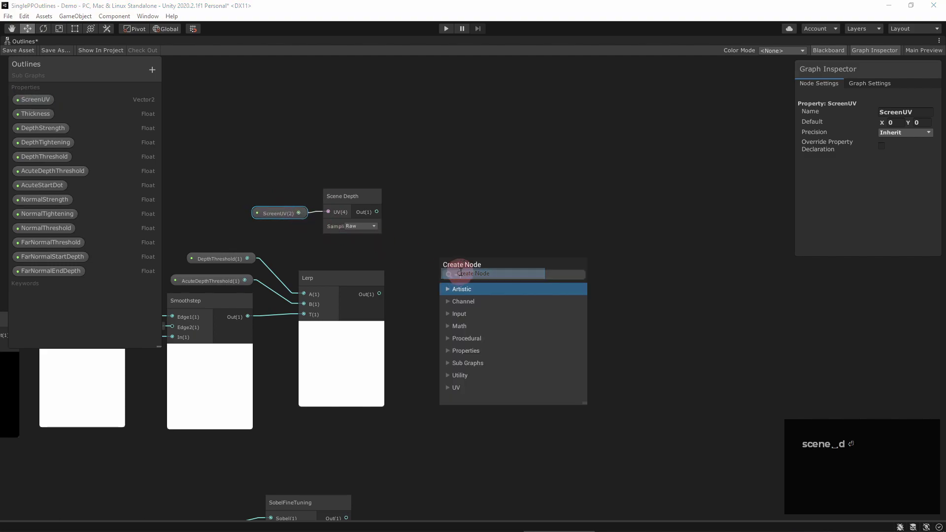
pyautogui.write('mul')
pyautogui.press('Return')
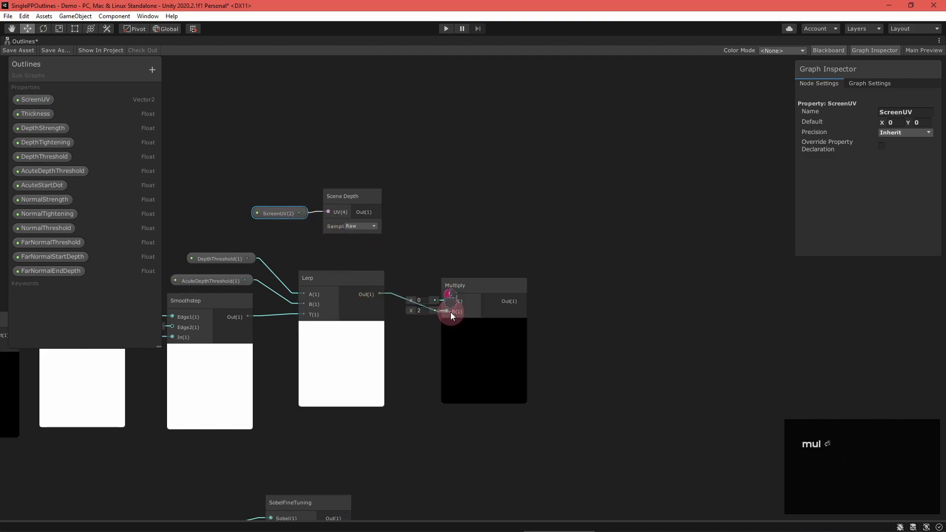
pyautogui.moveTo(446, 298); pyautogui.dragTo(448, 300)
pyautogui.moveTo(459, 288); pyautogui.dragTo(439, 257)
pyautogui.moveTo(551, 305); pyautogui.dragTo(535, 260, button='middle')
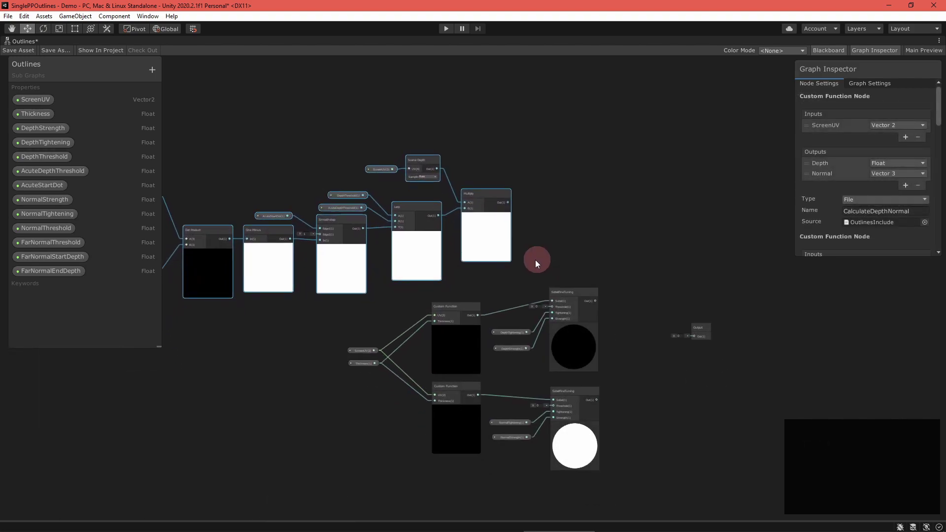
pyautogui.scroll(2, 536, 262)
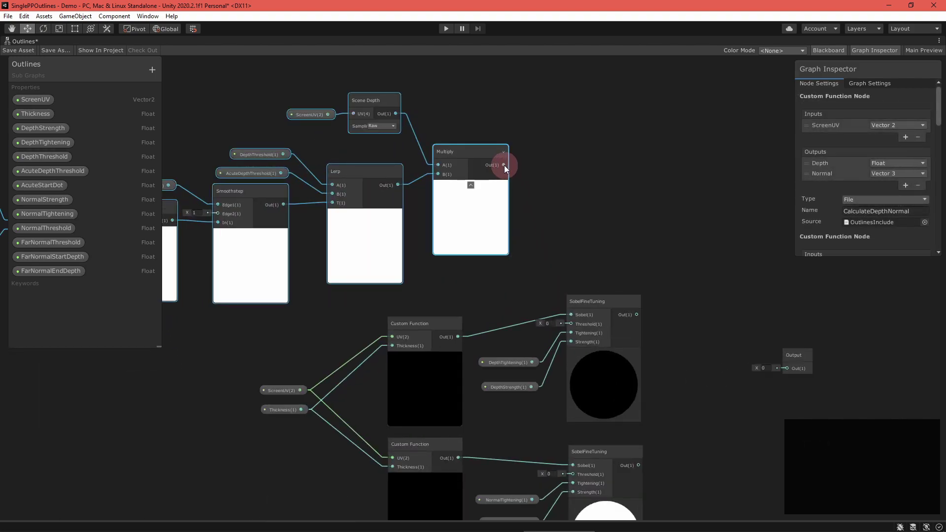
pyautogui.click(18, 50)
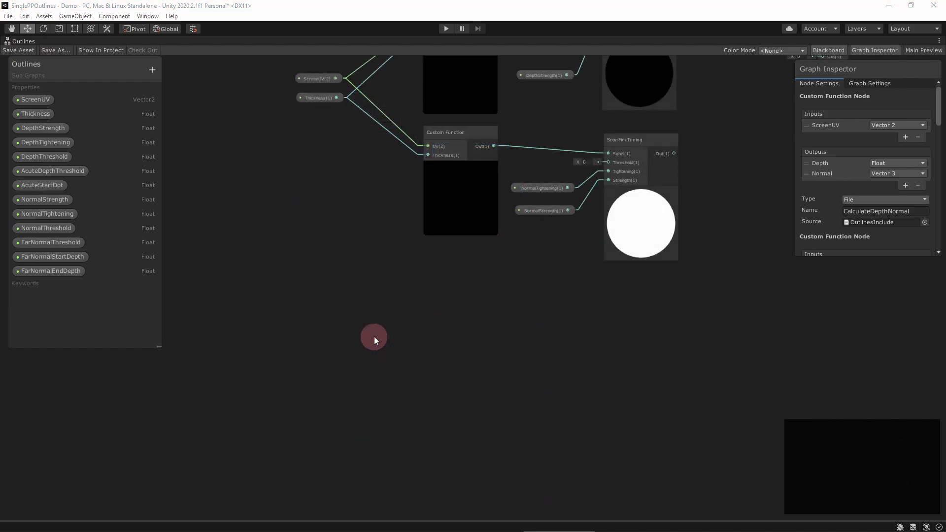
# Add a Scene Depth node below the normal branch with Eye sampling and ScreenUV as its UV input
pyautogui.moveTo(374, 338); pyautogui.dragTo(378, 317, button='middle')
pyautogui.rightClick(309, 329)
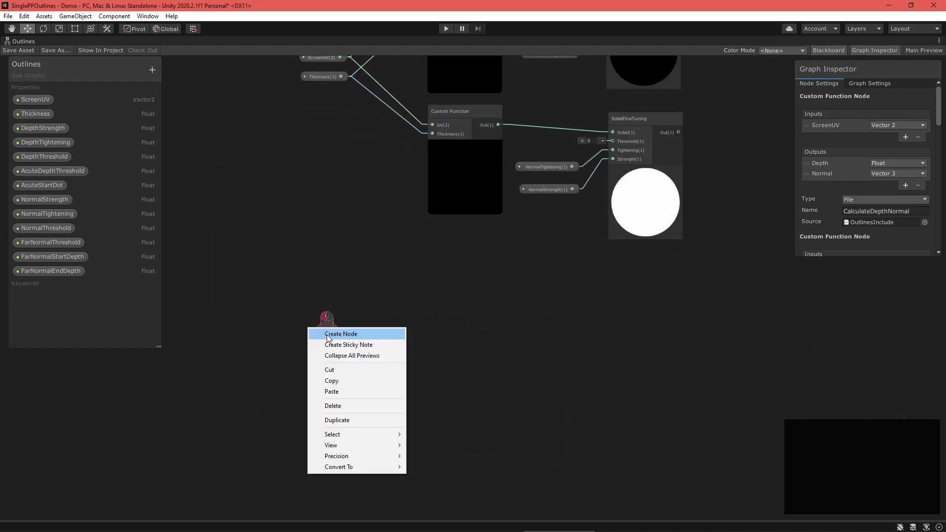
pyautogui.click(327, 336)
pyautogui.write('scene d')
pyautogui.press('Return')
pyautogui.click(355, 404)
pyautogui.click(34, 100)
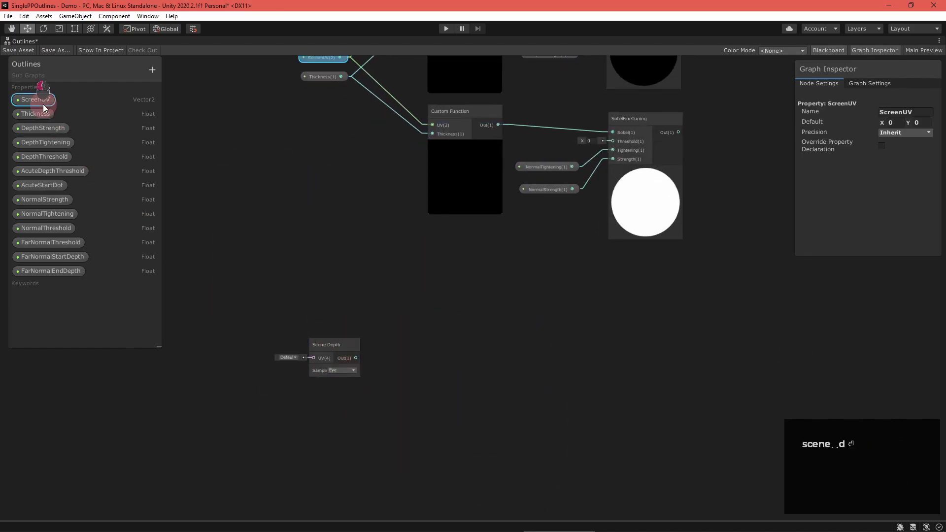
# Add a Smoothstep node with FarNormalStartDepth in Edge1, FarNormalEndDepth in Edge2, and the Eye-sampled Scene Depth in In
pyautogui.rightClick(427, 328)
pyautogui.click(441, 336)
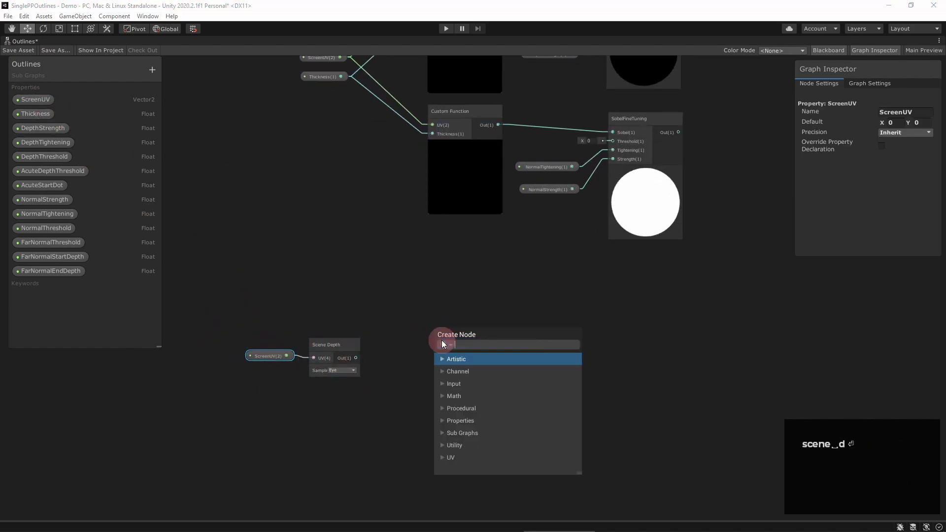
pyautogui.write('smoo')
pyautogui.press('Return')
pyautogui.moveTo(447, 353); pyautogui.dragTo(411, 324)
pyautogui.scroll(1, 391, 370)
pyautogui.moveTo(350, 355); pyautogui.dragTo(405, 353)
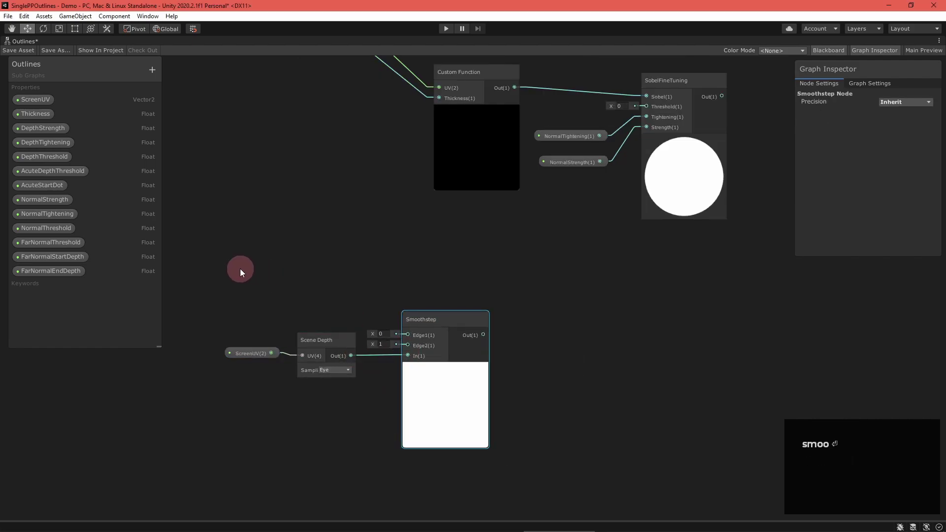
pyautogui.moveTo(42, 259); pyautogui.dragTo(407, 335)
pyautogui.moveTo(351, 319); pyautogui.dragTo(408, 344)
# Add a Lerp node to the normal threshold branch and connect the Smoothstep output to its T input
pyautogui.moveTo(520, 289); pyautogui.dragTo(435, 273, button='middle')
pyautogui.press('space')
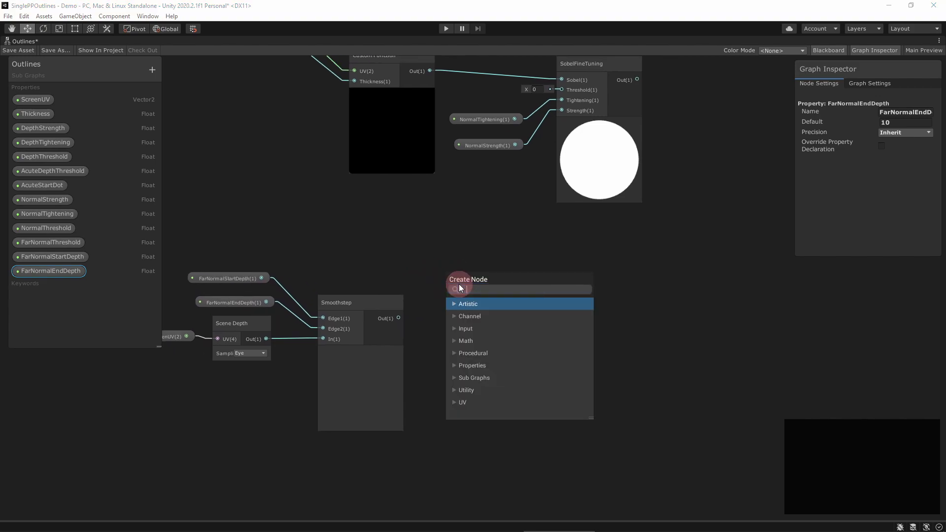
pyautogui.write('lerp')
pyautogui.press('Down')
pyautogui.press('Return')
pyautogui.click(477, 279)
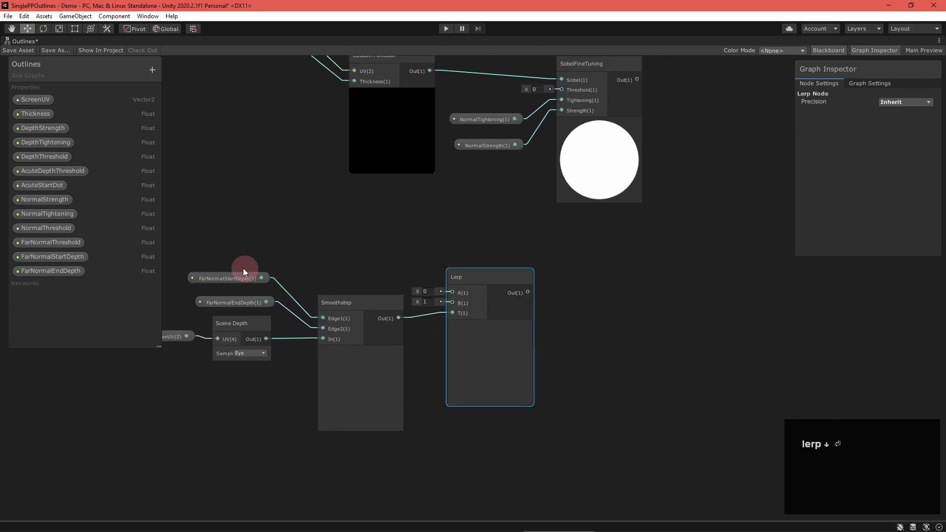
# Feed NormalThreshold into Lerp A and FarNormalThreshold into B, and connect the Lerp output to the normal SobelFineTuning node's Threshold
pyautogui.moveTo(47, 227); pyautogui.dragTo(348, 240)
pyautogui.click(62, 242)
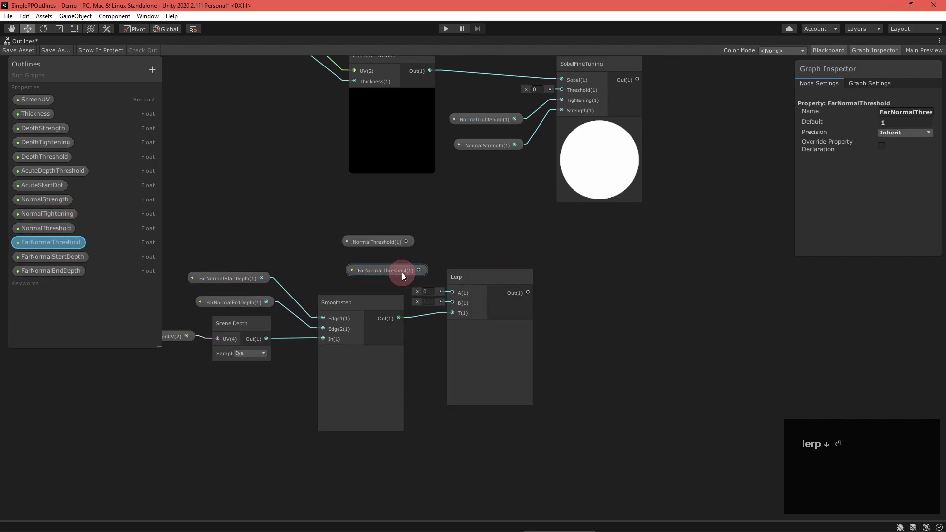
pyautogui.moveTo(395, 277); pyautogui.dragTo(452, 302)
pyautogui.moveTo(389, 242); pyautogui.dragTo(453, 292)
pyautogui.moveTo(567, 235); pyautogui.dragTo(496, 300, button='middle')
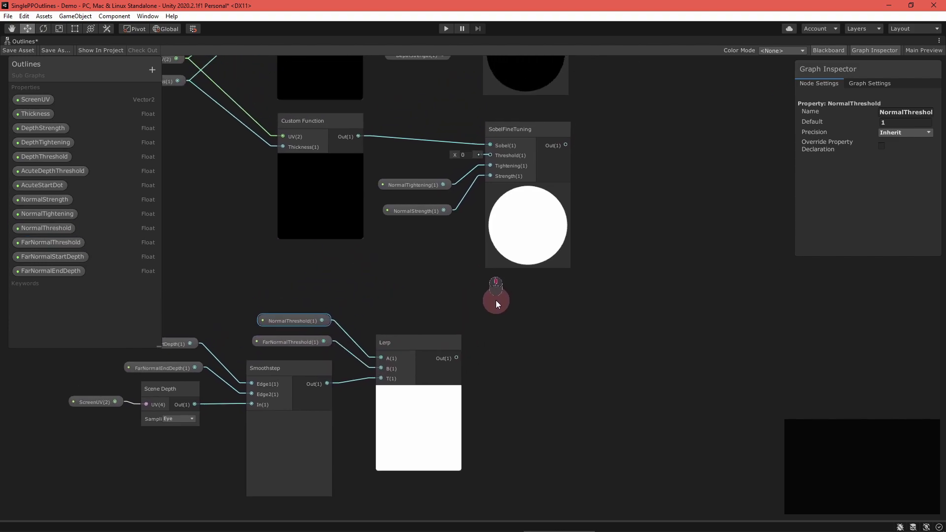
pyautogui.moveTo(458, 359); pyautogui.dragTo(492, 155)
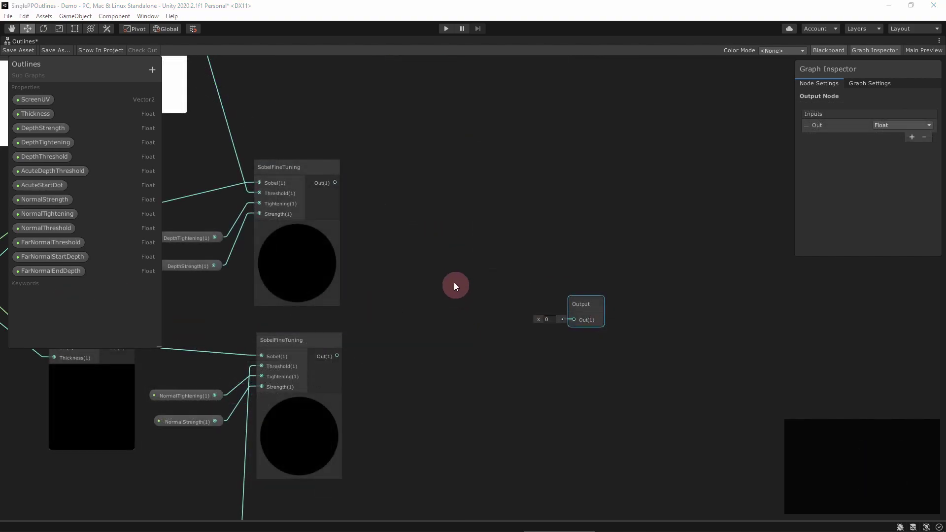
# Combine both SobelFineTuning outputs in a Maximum node, connect it to the graph's Output, and save the asset
pyautogui.press('space')
pyautogui.write('max')
pyautogui.press('Return')
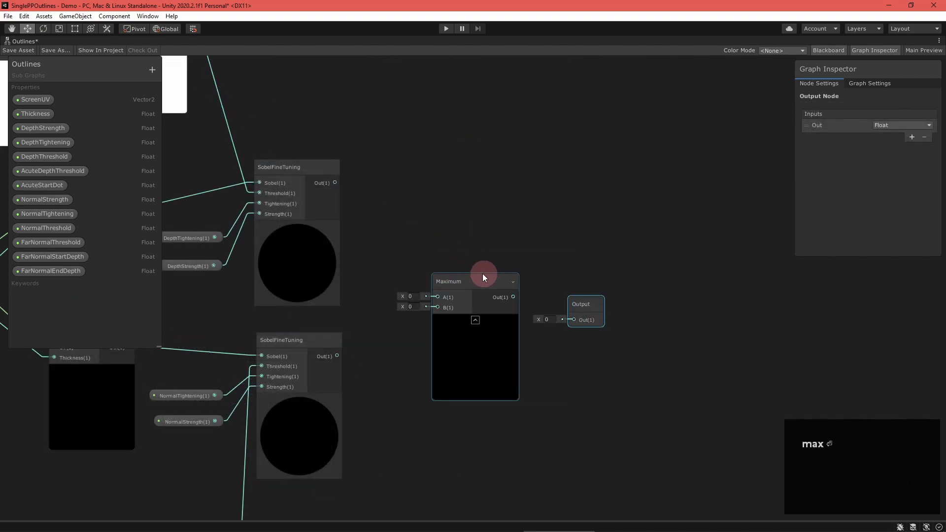
pyautogui.moveTo(482, 278); pyautogui.dragTo(470, 278)
pyautogui.moveTo(338, 357); pyautogui.dragTo(426, 307)
pyautogui.moveTo(581, 303); pyautogui.dragTo(551, 283)
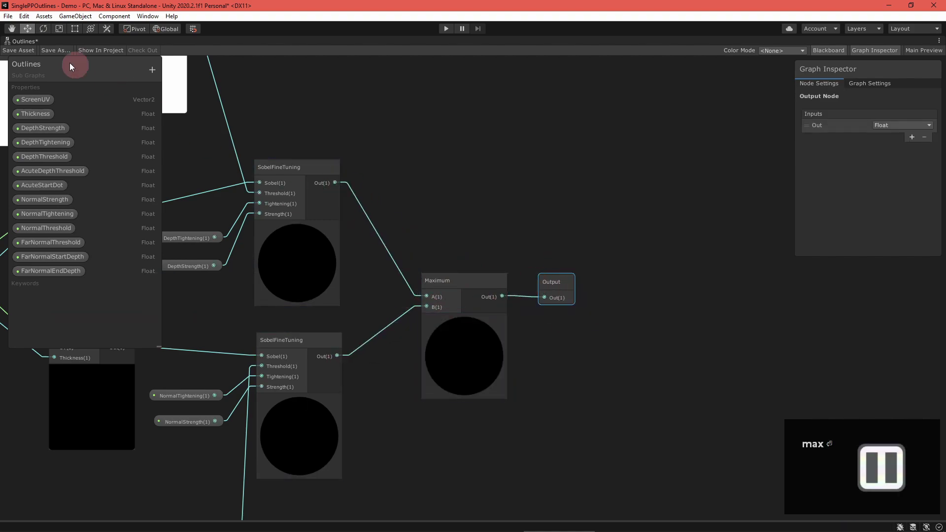
pyautogui.click(22, 51)
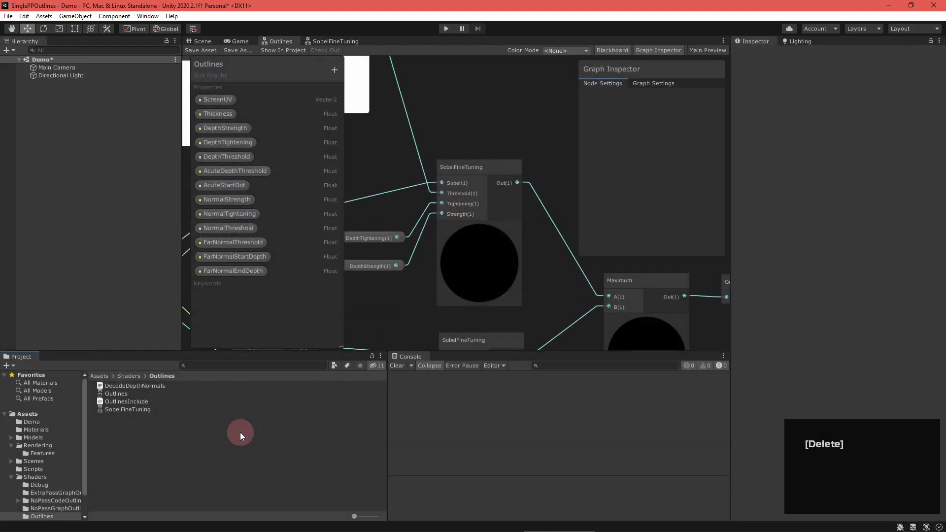
# Create an Unlit Shader Graph named SimpleOutlines in the Shaders/Outlines folder and open it for editing
pyautogui.rightClick(240, 433)
pyautogui.moveTo(359, 173)
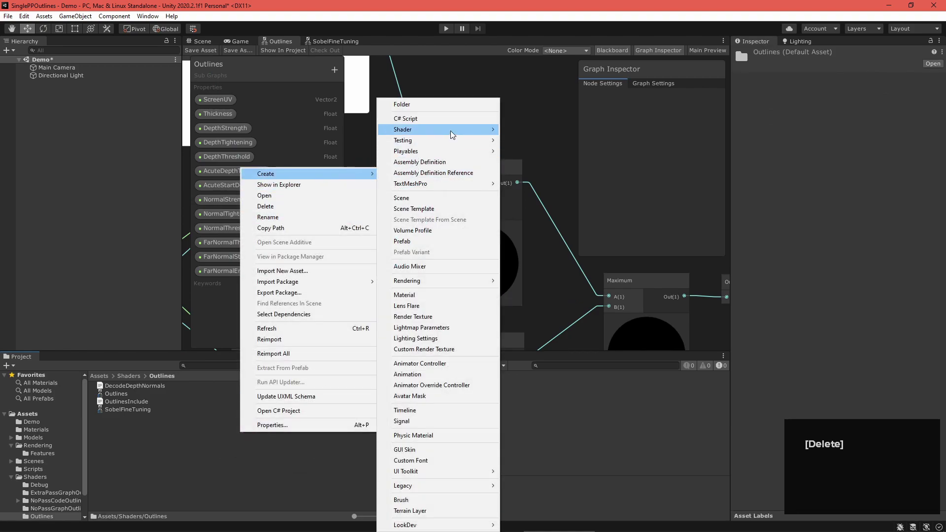
pyautogui.moveTo(444, 130)
pyautogui.moveTo(562, 212)
pyautogui.click(637, 245)
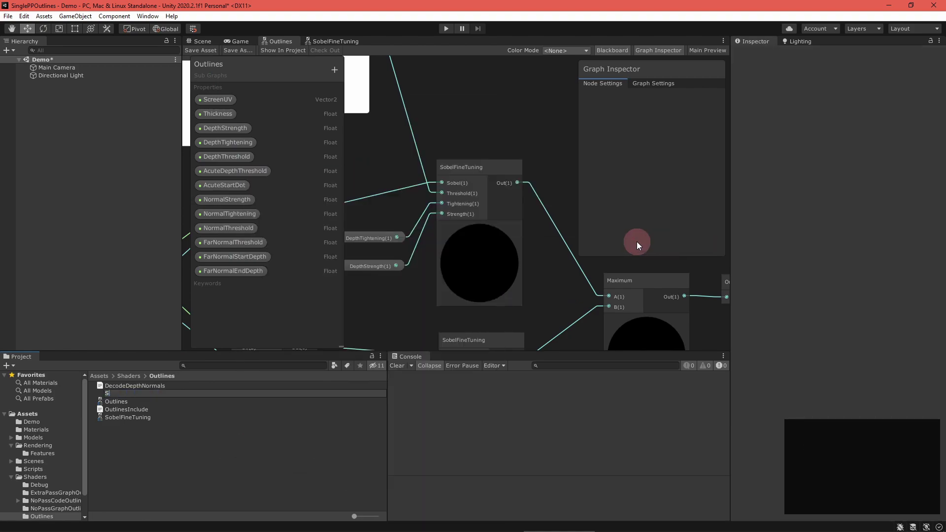
pyautogui.write('SimpleOutlines')
pyautogui.press('Return')
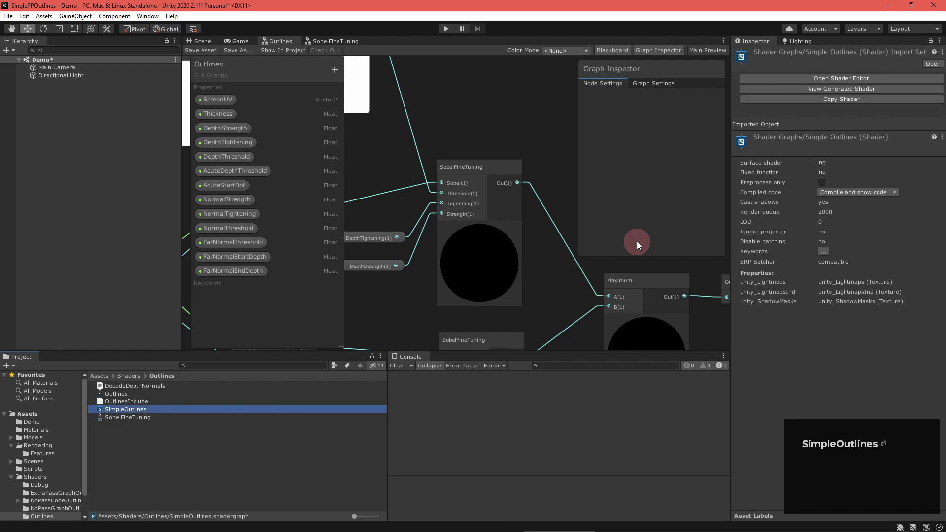
pyautogui.doubleClick(307, 405)
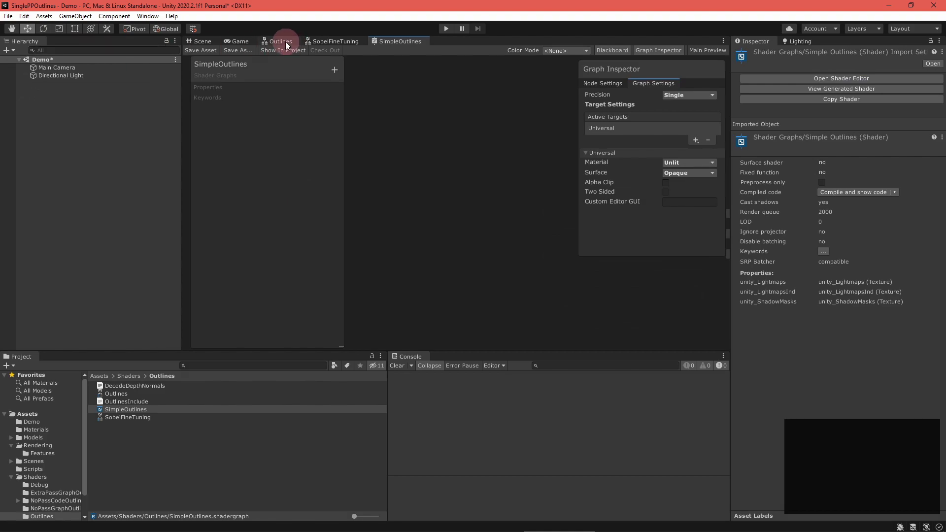
# Copy all properties from the Outlines sub graph, Thickness through FarNormalEndDepth, into the SimpleOutlines graph
pyautogui.click(284, 42)
pyautogui.click(263, 271)
pyautogui.click(221, 101)
pyautogui.keyDown('ctrl'); pyautogui.click(224, 116); pyautogui.keyUp('ctrl')
pyautogui.keyDown('ctrl'); pyautogui.click(223, 130); pyautogui.keyUp('ctrl')
pyautogui.keyDown('ctrl'); pyautogui.click(223, 145); pyautogui.keyUp('ctrl')
pyautogui.keyDown('ctrl'); pyautogui.click(222, 159); pyautogui.keyUp('ctrl')
pyautogui.keyDown('ctrl'); pyautogui.click(222, 173); pyautogui.keyUp('ctrl')
pyautogui.keyDown('ctrl'); pyautogui.click(222, 188); pyautogui.keyUp('ctrl')
pyautogui.keyDown('ctrl'); pyautogui.click(221, 201); pyautogui.keyUp('ctrl')
pyautogui.keyDown('ctrl'); pyautogui.click(230, 102); pyautogui.keyUp('ctrl')
pyautogui.click(391, 41)
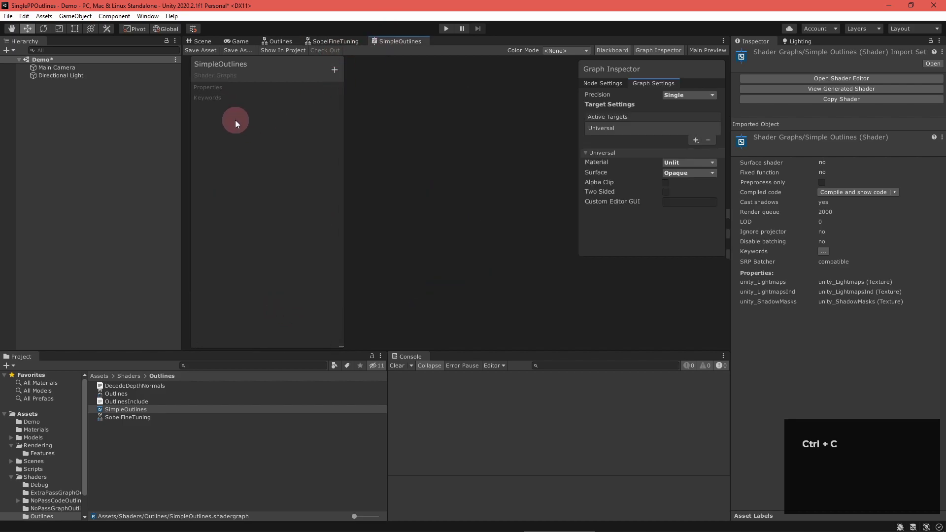
pyautogui.hotkey('ctrl', 'v')
# Prefix the names of the Thickness, DepthStrength and DepthTightening properties with Outline
pyautogui.click(222, 100)
pyautogui.click(664, 112)
pyautogui.write('Outline')
pyautogui.press('Return')
pyautogui.click(226, 113)
pyautogui.click(664, 112)
pyautogui.write('Outline')
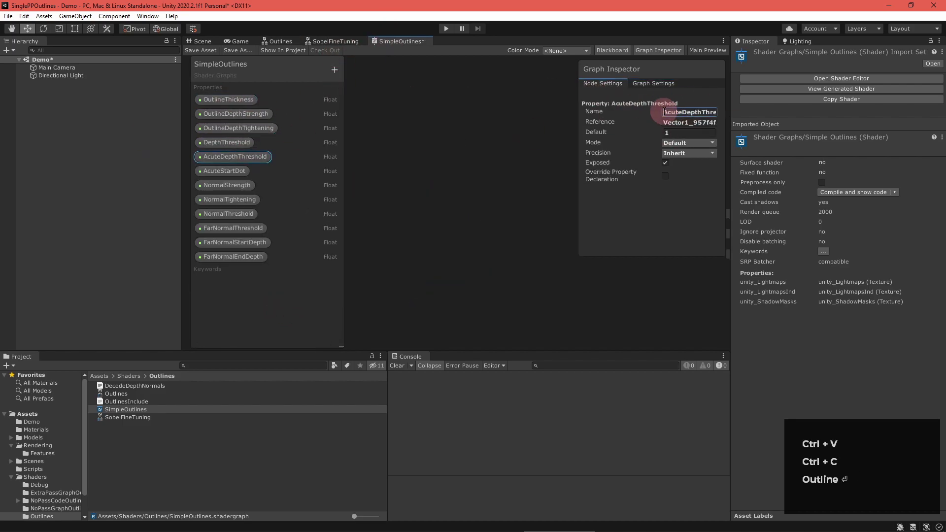
# Prefix the remaining property names, DepthThreshold through FarNormalEndDepth, with Outline and save the SimpleOutlines asset
pyautogui.click(227, 143)
pyautogui.moveTo(688, 112); pyautogui.dragTo(628, 114)
pyautogui.click(235, 157)
pyautogui.click(200, 51)
pyautogui.click(225, 171)
pyautogui.click(664, 112)
pyautogui.hotkey('ctrl', 'v')
pyautogui.press('Return')
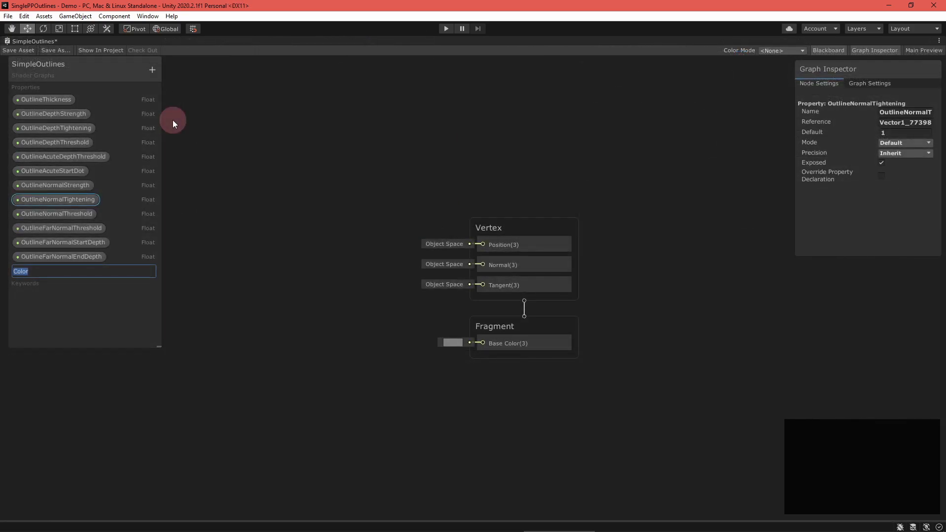
# Add two Color properties named BaseColor and OutlineColor and place them at the head of the property list
pyautogui.write('BaseColor')
pyautogui.press('Return')
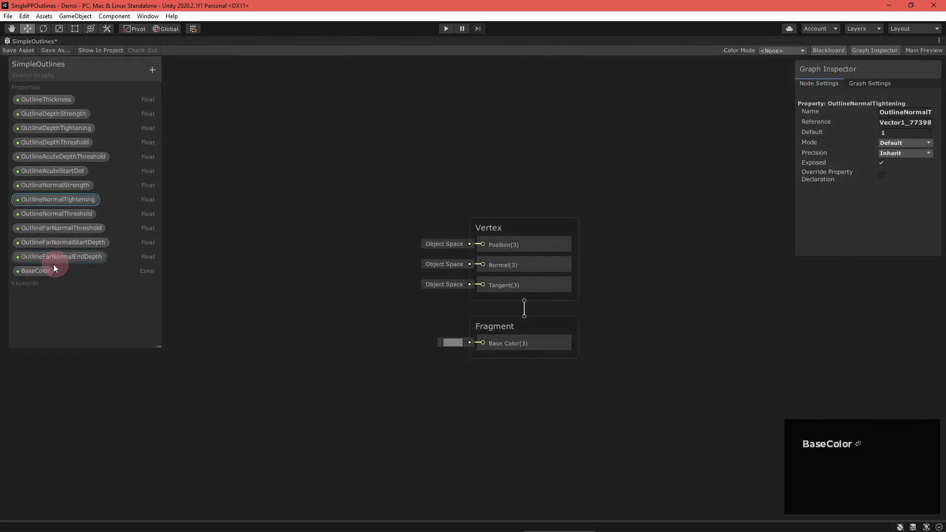
pyautogui.moveTo(40, 271); pyautogui.dragTo(37, 98)
pyautogui.click(153, 70)
pyautogui.click(192, 122)
pyautogui.write('OutlineColor')
pyautogui.press('Return')
pyautogui.moveTo(39, 286); pyautogui.dragTo(52, 109)
# Add an Outlines sub graph node and arrange it ahead of the Vertex and Fragment blocks
pyautogui.moveTo(267, 359); pyautogui.dragTo(469, 294, button='middle')
pyautogui.press('space')
pyautogui.write('outlines')
pyautogui.press('Return')
pyautogui.moveTo(315, 345); pyautogui.dragTo(365, 192)
pyautogui.moveTo(345, 182); pyautogui.dragTo(473, 182, button='middle')
# Feed OutlineThickness, the outline depth properties and OutlineAcuteStartDot into the matching inputs of the Outlines node
pyautogui.moveTo(46, 128); pyautogui.dragTo(298, 232)
pyautogui.moveTo(371, 238); pyautogui.dragTo(483, 226)
pyautogui.moveTo(53, 142); pyautogui.dragTo(290, 252)
pyautogui.moveTo(375, 258); pyautogui.dragTo(483, 249)
pyautogui.moveTo(55, 171); pyautogui.dragTo(296, 310)
pyautogui.moveTo(385, 317); pyautogui.dragTo(483, 262)
pyautogui.moveTo(63, 185); pyautogui.dragTo(277, 327)
pyautogui.moveTo(381, 333); pyautogui.dragTo(483, 274)
pyautogui.moveTo(52, 200); pyautogui.dragTo(289, 351)
pyautogui.moveTo(374, 357); pyautogui.dragTo(483, 286)
# Feed the OutlineNormal and OutlineFarNormal properties into the matching normal inputs of the Outlines node
pyautogui.moveTo(55, 214); pyautogui.dragTo(282, 373)
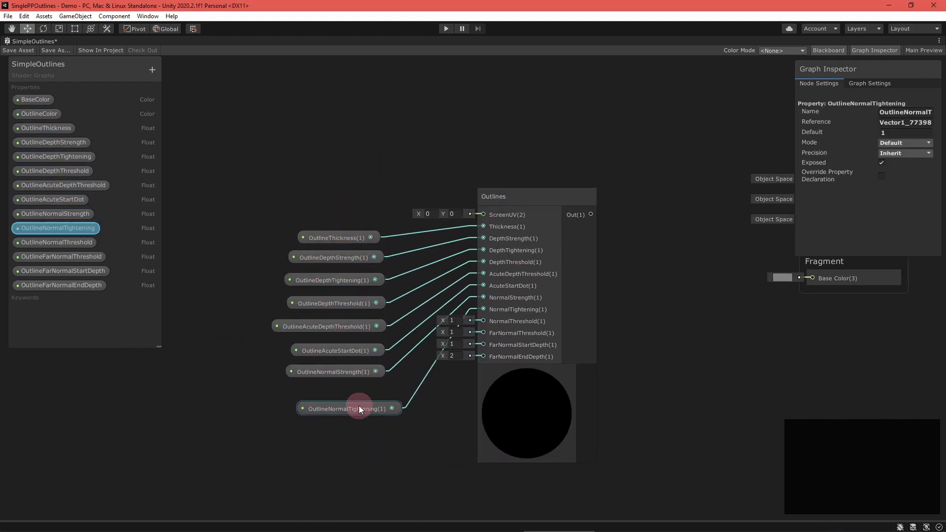
pyautogui.moveTo(359, 406); pyautogui.dragTo(342, 393)
pyautogui.moveTo(56, 242); pyautogui.dragTo(355, 429)
pyautogui.moveTo(393, 431); pyautogui.dragTo(482, 321)
pyautogui.moveTo(62, 271); pyautogui.dragTo(483, 344)
pyautogui.moveTo(61, 257); pyautogui.dragTo(354, 446)
pyautogui.moveTo(393, 446); pyautogui.dragTo(483, 333)
pyautogui.moveTo(61, 285); pyautogui.dragTo(368, 436)
pyautogui.moveTo(378, 440); pyautogui.dragTo(483, 318)
# Add a Screen Position node and connect it to the Outlines node's ScreenUV input
pyautogui.moveTo(237, 121); pyautogui.dragTo(299, 268, button='middle')
pyautogui.rightClick(298, 212)
pyautogui.click(304, 217)
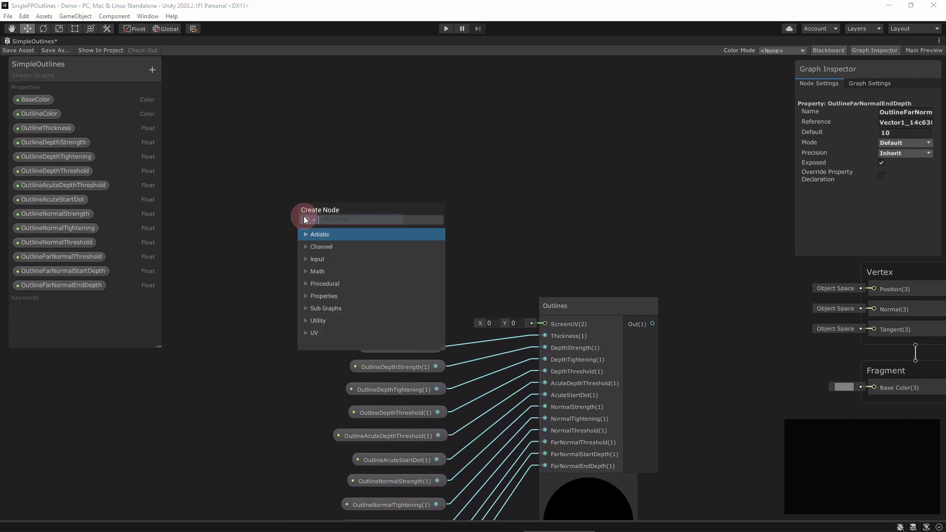
pyautogui.write('screen')
pyautogui.press('Return')
pyautogui.moveTo(337, 227); pyautogui.dragTo(377, 177)
# Add a Blend node between the Outlines node and the Fragment block and set its mode to Overwrite
pyautogui.moveTo(647, 312); pyautogui.dragTo(440, 244, button='middle')
pyautogui.moveTo(595, 170); pyautogui.dragTo(731, 175)
pyautogui.rightClick(402, 169)
pyautogui.click(418, 178)
pyautogui.write('blend')
pyautogui.press('Down')
pyautogui.press('Return')
pyautogui.moveTo(435, 191); pyautogui.dragTo(497, 176)
pyautogui.click(541, 233)
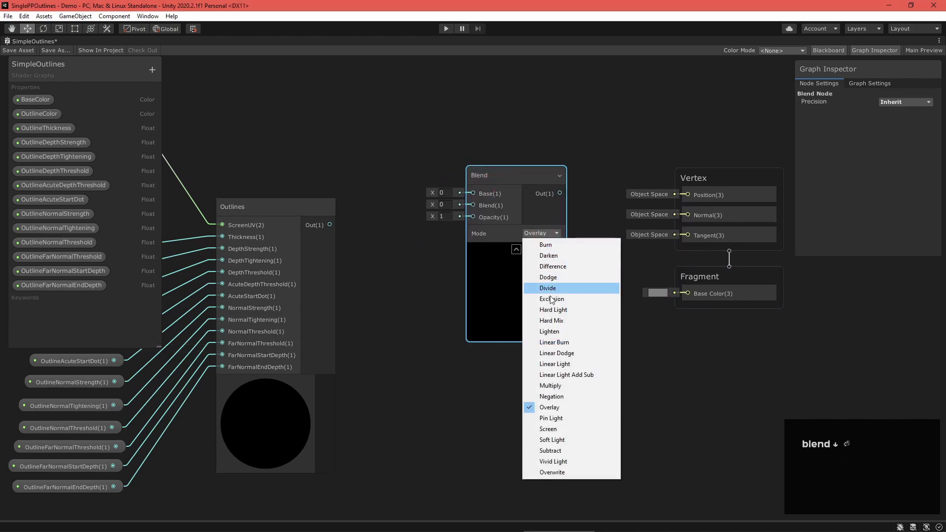
pyautogui.click(563, 472)
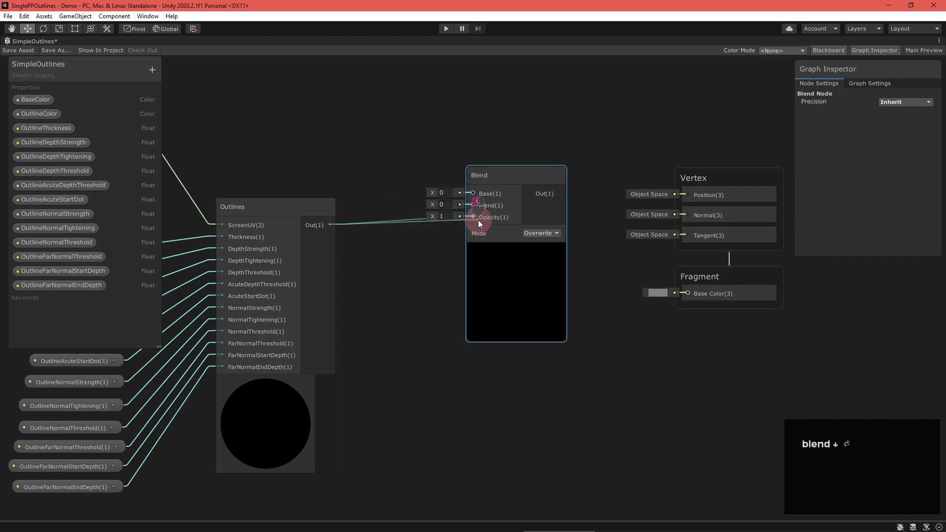
# Feed the Outlines output into the Blend node's Opacity, BaseColor into Base and OutlineColor into Blend
pyautogui.moveTo(421, 228); pyautogui.dragTo(474, 218)
pyautogui.moveTo(499, 173); pyautogui.dragTo(501, 177)
pyautogui.click(47, 100)
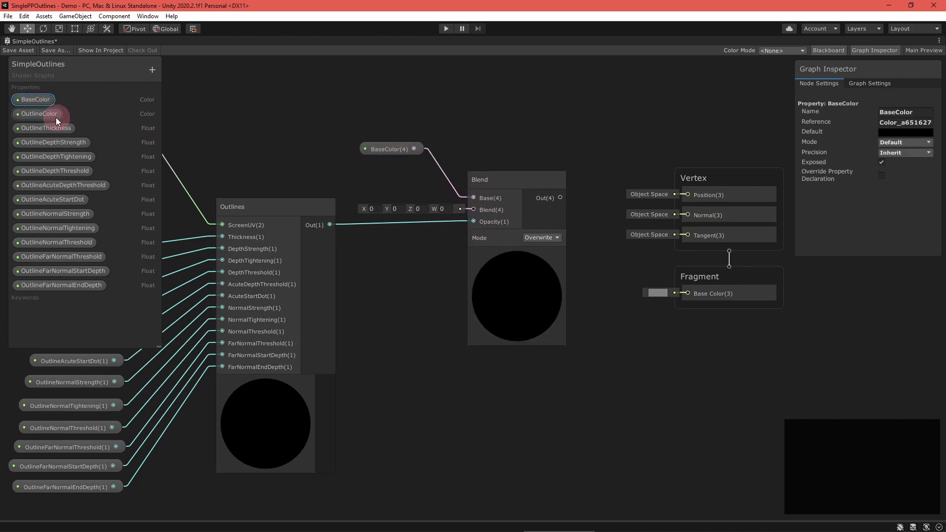
pyautogui.moveTo(56, 119); pyautogui.dragTo(367, 182)
pyautogui.moveTo(425, 188)
pyautogui.mouseDown()
pyautogui.moveTo(472, 209)
pyautogui.moveTo(407, 188)
pyautogui.mouseUp()
pyautogui.moveTo(401, 149); pyautogui.dragTo(405, 158)
# Connect the Blend output to the Fragment Base Color and save the SimpleOutlines asset
pyautogui.moveTo(589, 217); pyautogui.dragTo(424, 250, button='middle')
pyautogui.moveTo(522, 323); pyautogui.dragTo(522, 323)
pyautogui.moveTo(547, 196); pyautogui.dragTo(531, 211)
pyautogui.click(614, 226)
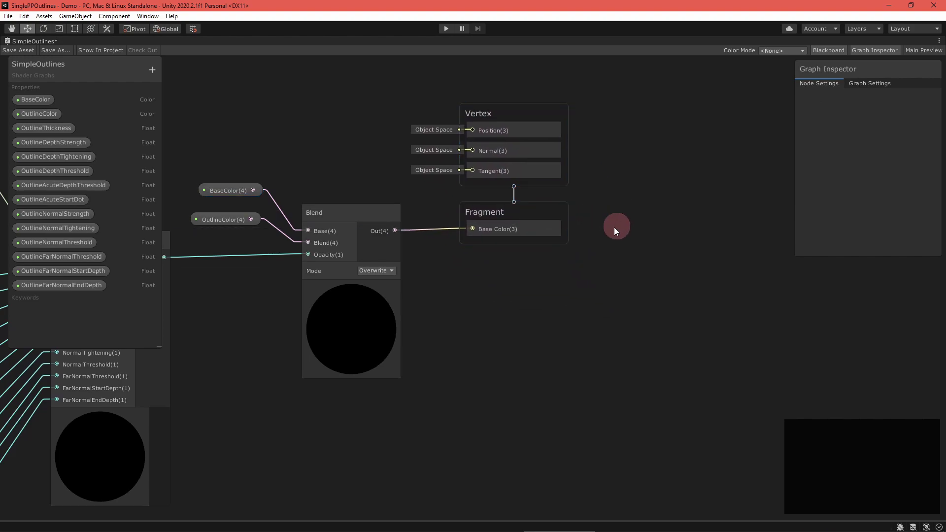
pyautogui.click(30, 49)
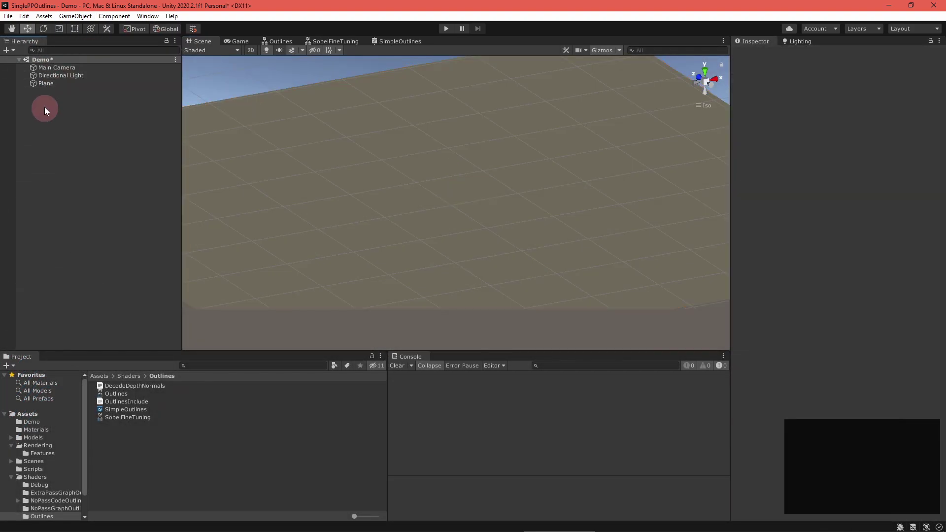
# Add a plane, a sphere and a cube to the Demo scene, with the sphere and cube side by side above the plane
pyautogui.click(74, 16)
pyautogui.click(214, 71)
pyautogui.click(75, 16)
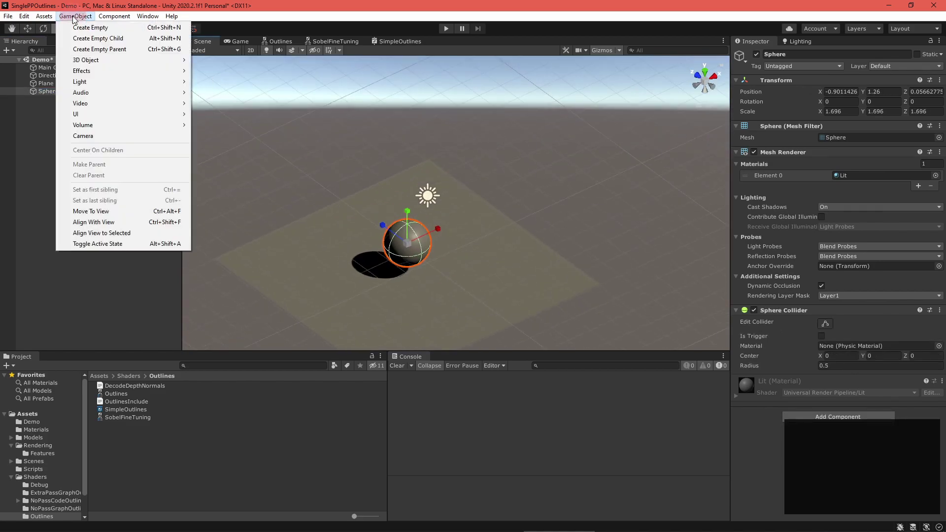
pyautogui.moveTo(98, 60)
pyautogui.click(212, 60)
pyautogui.click(31, 30)
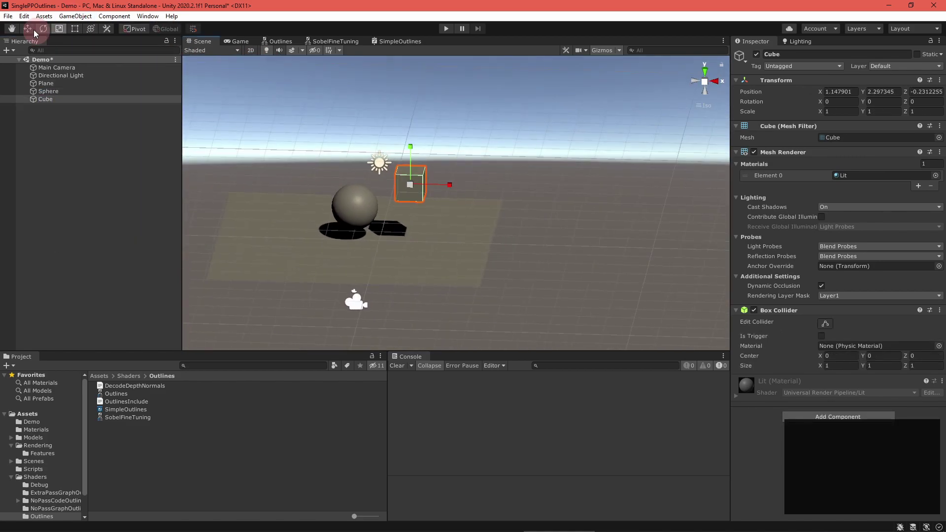
pyautogui.keyDown('alt'); pyautogui.moveTo(384, 217); pyautogui.dragTo(551, 253); pyautogui.keyUp('alt')
pyautogui.scroll(2, 551, 253)
pyautogui.moveTo(552, 253); pyautogui.dragTo(524, 256, button='middle')
# Create a material named TestOutlines in the Shaders/Outlines folder
pyautogui.moveTo(170, 184)
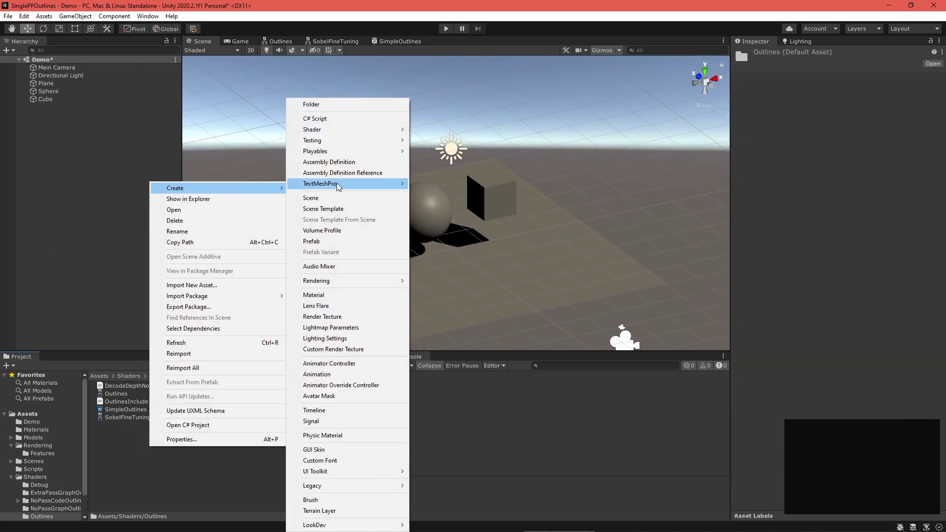
pyautogui.click(327, 295)
pyautogui.write('TestOutlines')
pyautogui.press('Return')
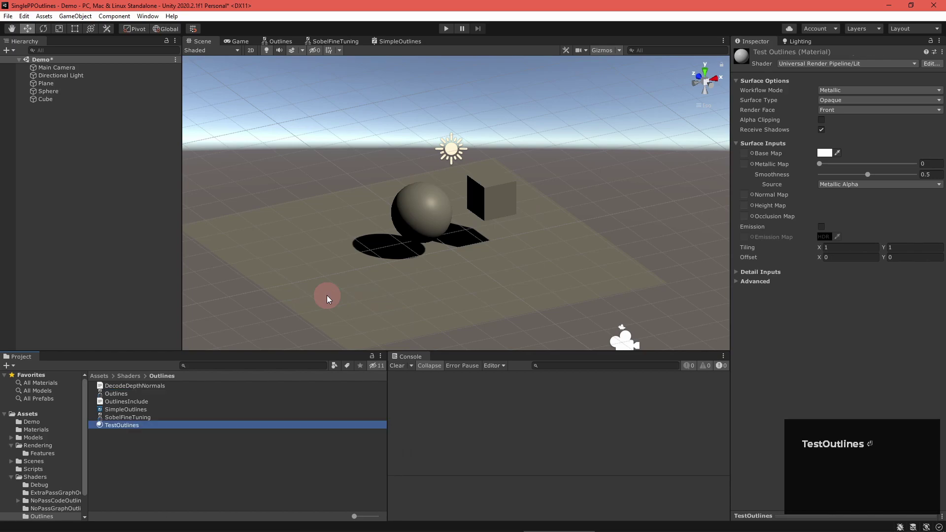
# Set the TestOutlines material's shader to Shader Graphs/SimpleOutlines and apply the material to the sphere and cube
pyautogui.click(841, 63)
pyautogui.click(818, 172)
pyautogui.click(834, 187)
pyautogui.moveTo(122, 426); pyautogui.dragTo(429, 212)
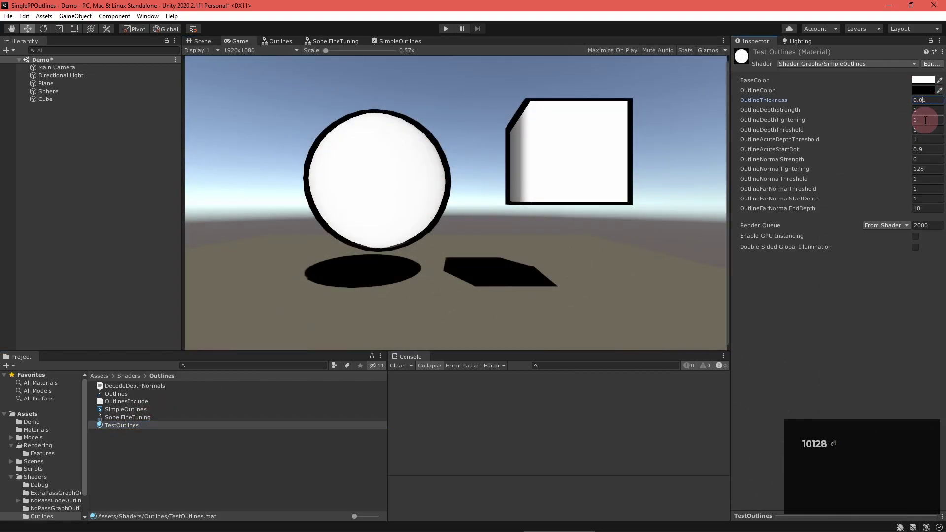
# Set the TestOutlines material's OutlineThickness to 0.005 and OutlineAcuteDepthThreshold to 5
pyautogui.click(926, 101)
pyautogui.write('0')
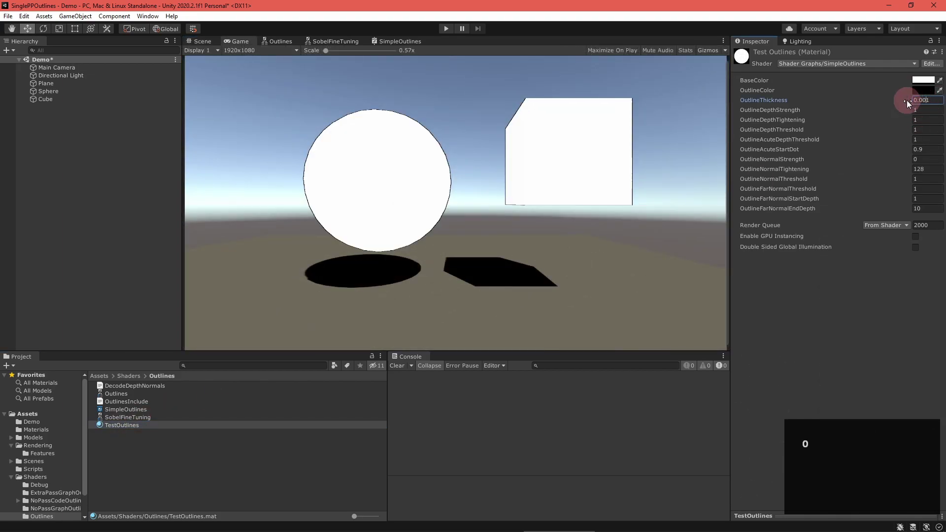
pyautogui.write('5')
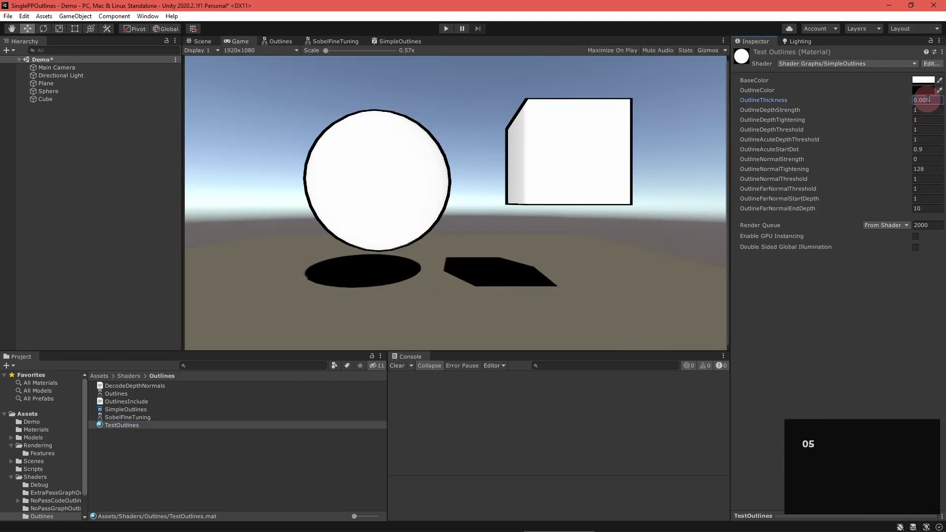
pyautogui.press('Return')
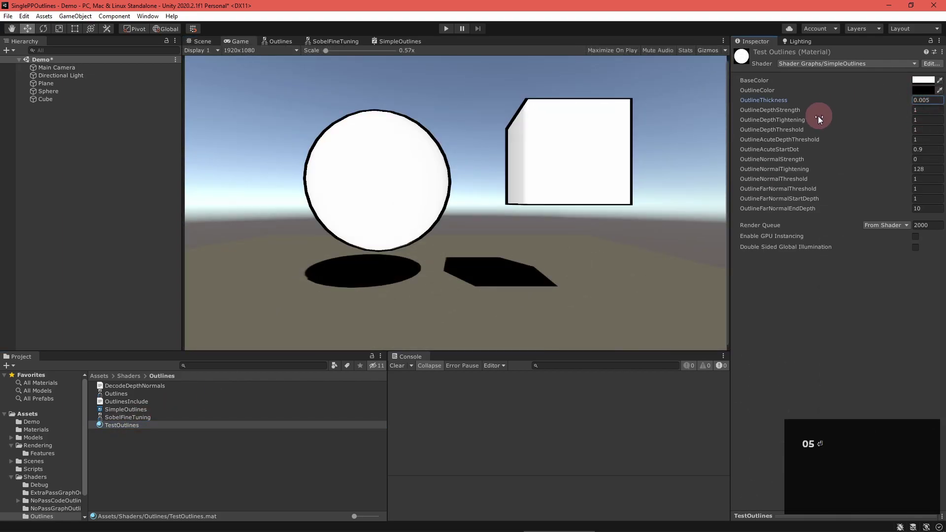
pyautogui.click(922, 141)
pyautogui.write('5')
pyautogui.press('Return')
pyautogui.click(918, 138)
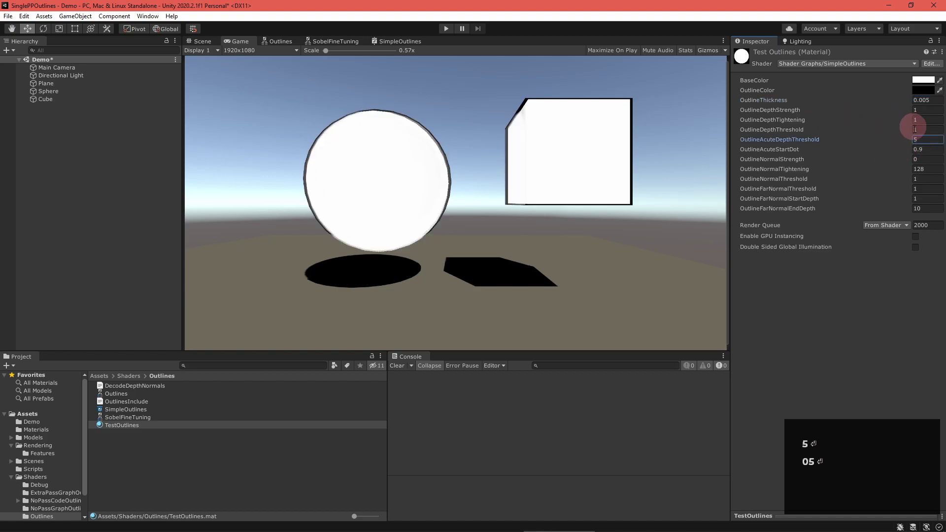
# Set the material's OutlineNormalStrength to 1 and raise OutlineNormalThreshold to about 1.71
pyautogui.click(923, 159)
pyautogui.write('1')
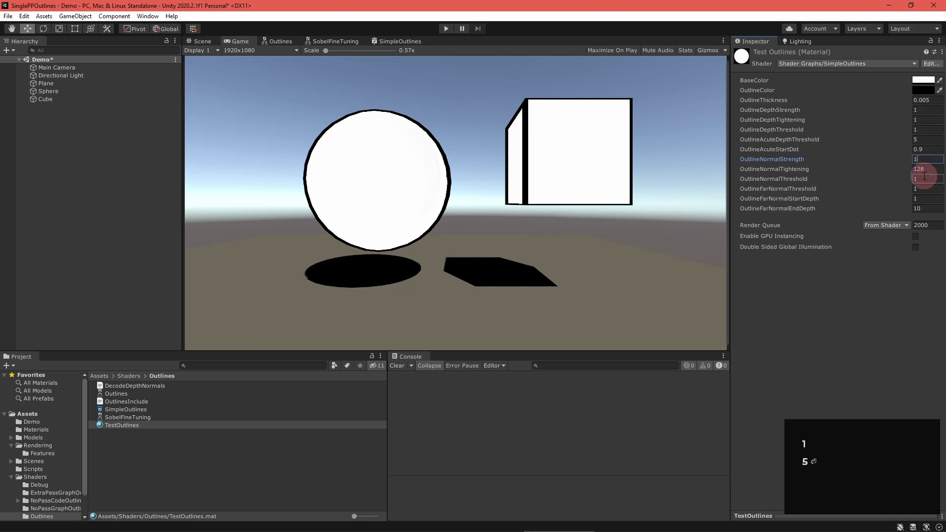
pyautogui.click(919, 179)
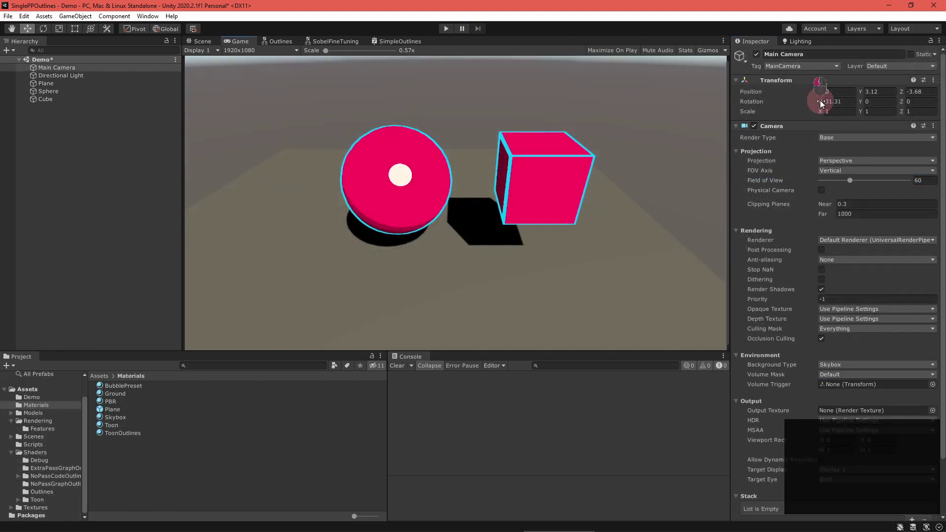
# Move the Main Camera to Y 2 with an X rotation of about 18.35 and adjust its Z position
pyautogui.moveTo(822, 103)
pyautogui.mouseDown()
pyautogui.moveTo(788, 99)
pyautogui.moveTo(809, 102)
pyautogui.mouseUp()
pyautogui.click(871, 92)
pyautogui.write('5')
pyautogui.moveTo(872, 91); pyautogui.dragTo(739, 84)
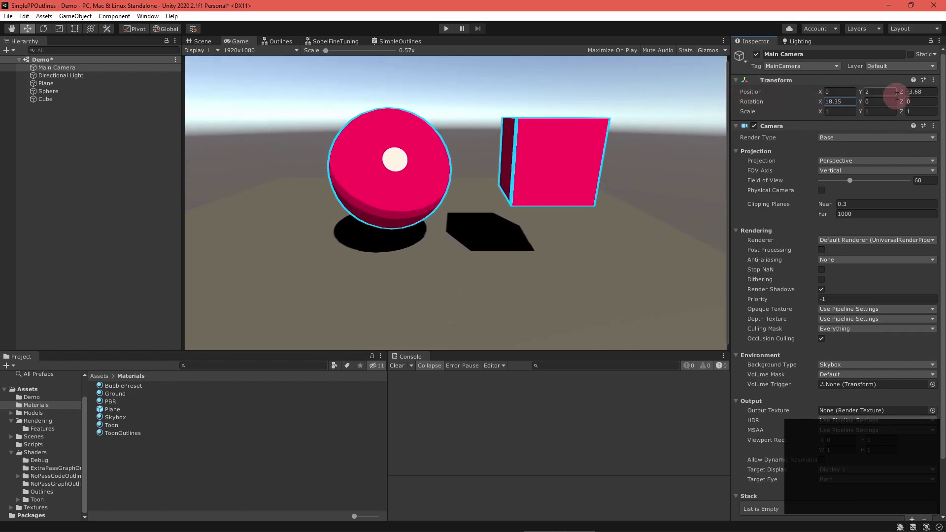
pyautogui.moveTo(899, 91)
pyautogui.mouseDown()
pyautogui.moveTo(912, 88)
pyautogui.moveTo(907, 95)
pyautogui.moveTo(904, 85)
pyautogui.mouseUp()
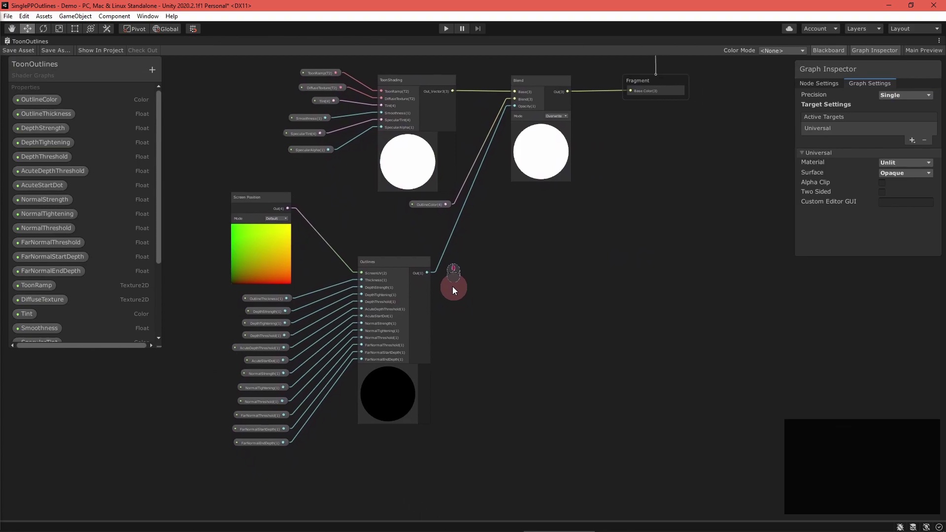
# Examine how the ToonOutlines graph blends the ToonShading output with OutlineColor through the Outlines node
pyautogui.scroll(2, 477, 293)
pyautogui.scroll(-1, 529, 366)
pyautogui.moveTo(529, 365); pyautogui.dragTo(540, 360, button='middle')
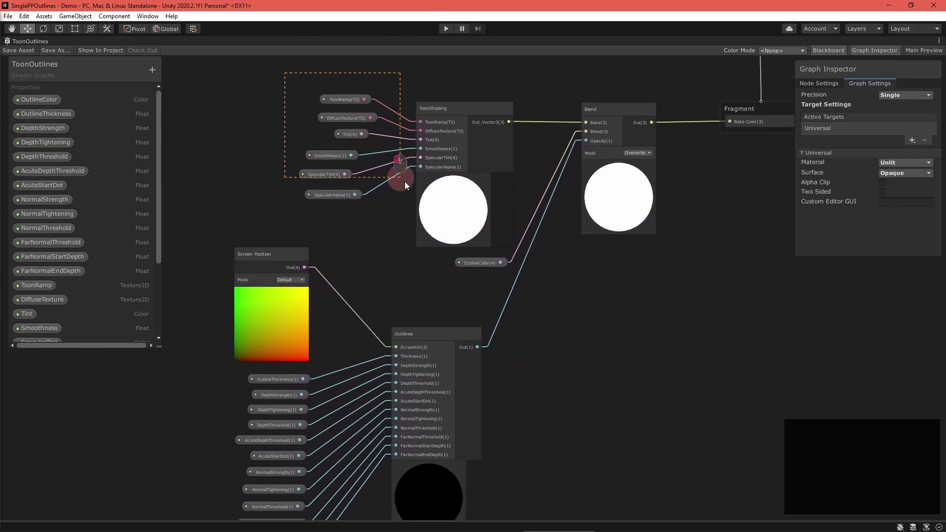
pyautogui.click(336, 101)
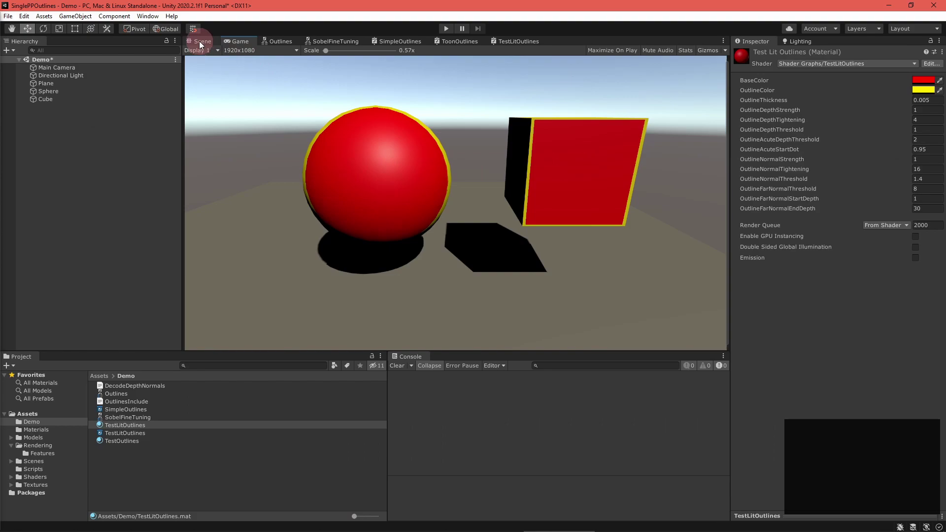
# Inspect the lit outlines on the sphere and cube from several angles in the scene
pyautogui.click(199, 44)
pyautogui.keyDown('alt'); pyautogui.moveTo(401, 236); pyautogui.dragTo(481, 203); pyautogui.keyUp('alt')
pyautogui.moveTo(428, 256); pyautogui.dragTo(505, 199, button='middle')
pyautogui.moveTo(414, 196); pyautogui.dragTo(534, 228, button='right')
pyautogui.moveTo(443, 217); pyautogui.dragTo(468, 202, button='right')
pyautogui.scroll(6, 492, 230)
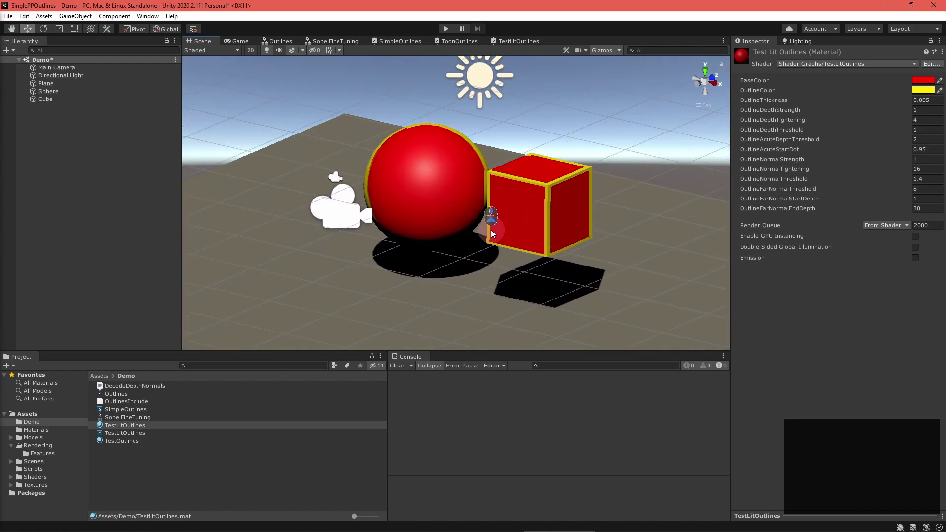
pyautogui.moveTo(557, 237); pyautogui.dragTo(370, 169, button='right')
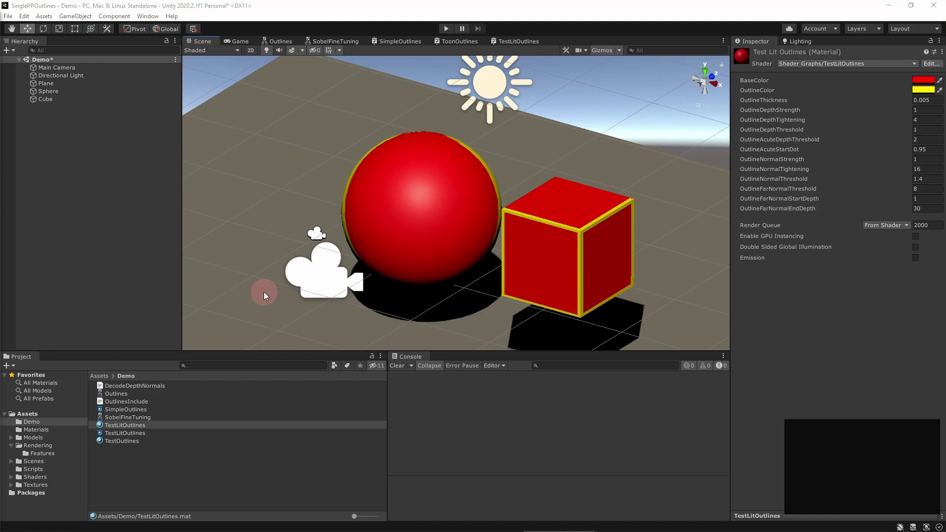
pyautogui.moveTo(562, 240); pyautogui.dragTo(638, 198, button='right')
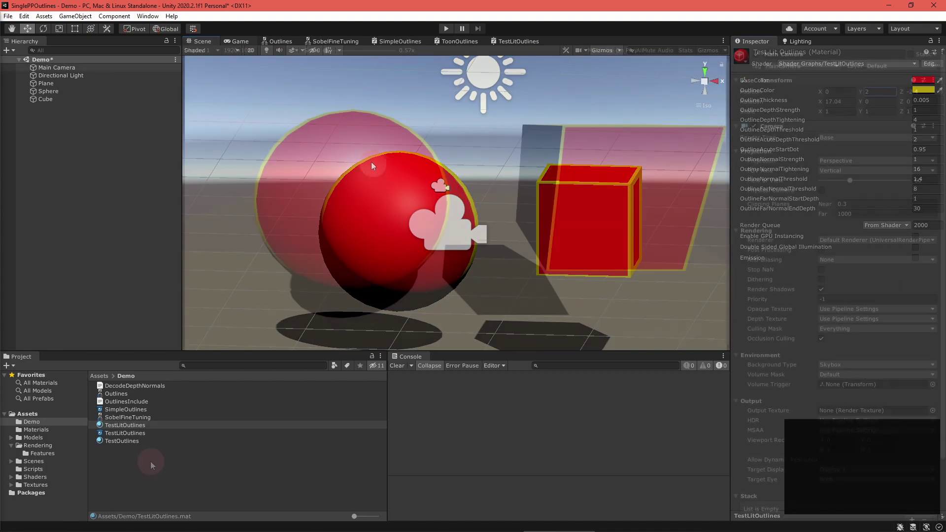
# Create an Unlit Shader Graph named TransparentOutlinesPass in the Demo folder
pyautogui.rightClick(146, 462)
pyautogui.moveTo(228, 210)
pyautogui.moveTo(365, 130)
pyautogui.moveTo(454, 211)
pyautogui.click(537, 244)
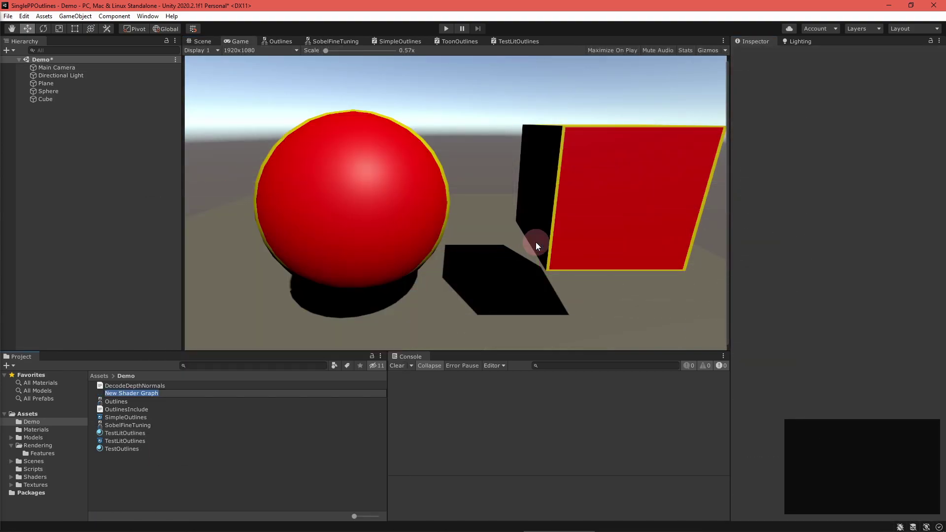
pyautogui.write('TransparentOutlinesPass')
pyautogui.press('Return')
# Open the TransparentOutlinesPass graph for editing and set its surface type to Transparent
pyautogui.doubleClick(137, 449)
pyautogui.moveTo(482, 243); pyautogui.dragTo(546, 169)
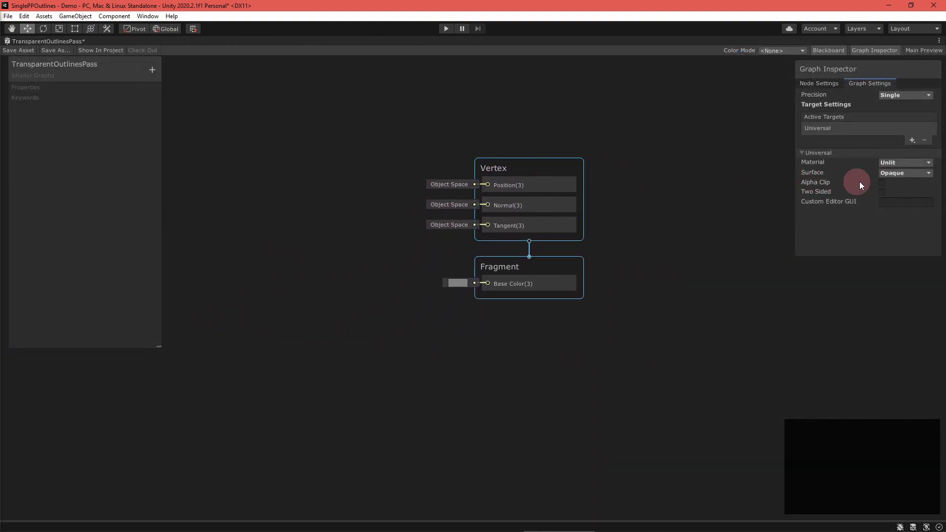
pyautogui.click(894, 173)
pyautogui.click(898, 196)
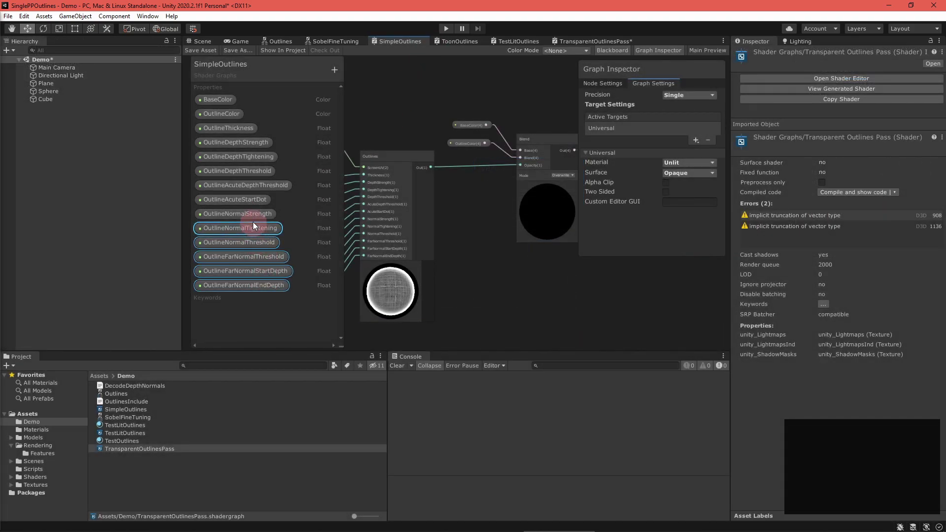
# Copy OutlineColor and all other outline properties except BaseColor from SimpleOutlines into TransparentOutlinesPass
pyautogui.hotkey('ctrl', 'c')
pyautogui.hotkey('ctrl', 'c')
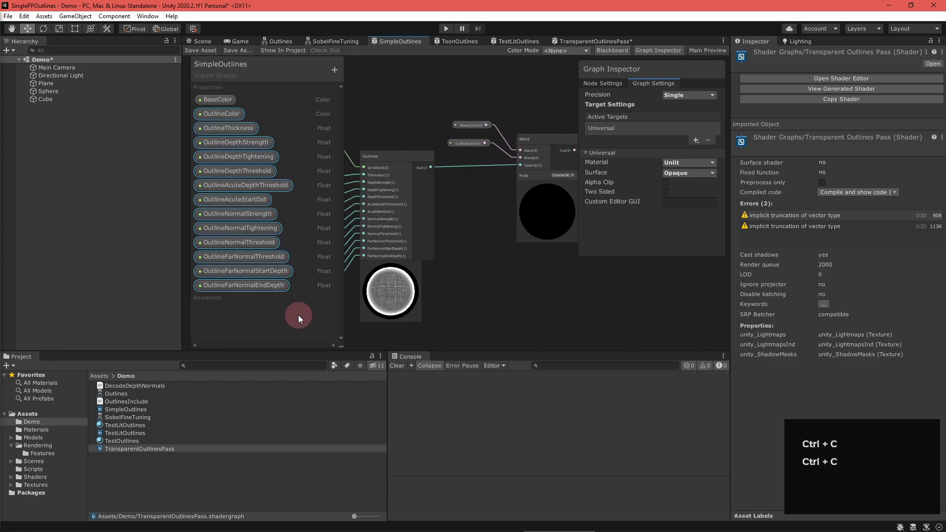
pyautogui.click(591, 41)
pyautogui.hotkey('ctrl', 'v')
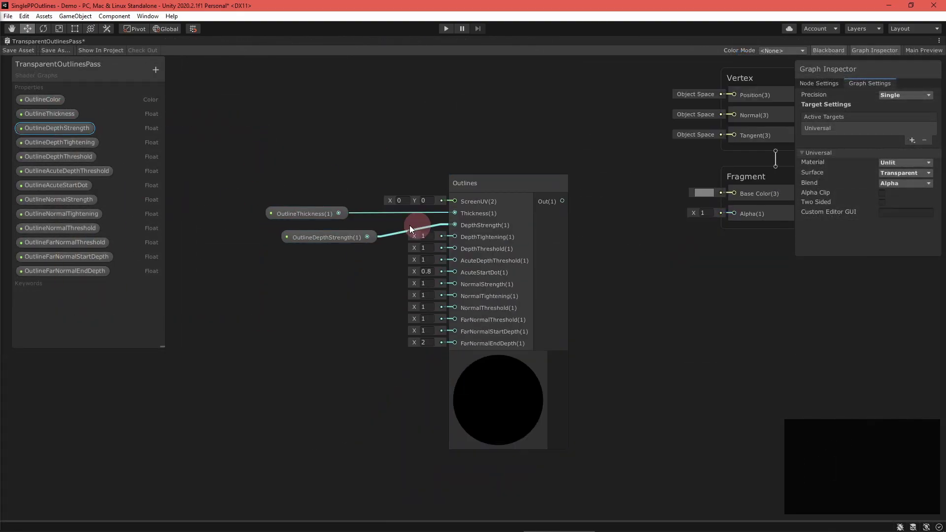
# Feed the float outline properties, OutlineThickness through OutlineFarNormalEndDepth, into the matching inputs of an Outlines sub graph node
pyautogui.moveTo(60, 170); pyautogui.dragTo(359, 321)
pyautogui.moveTo(55, 199); pyautogui.dragTo(351, 338)
pyautogui.moveTo(57, 228); pyautogui.dragTo(320, 389)
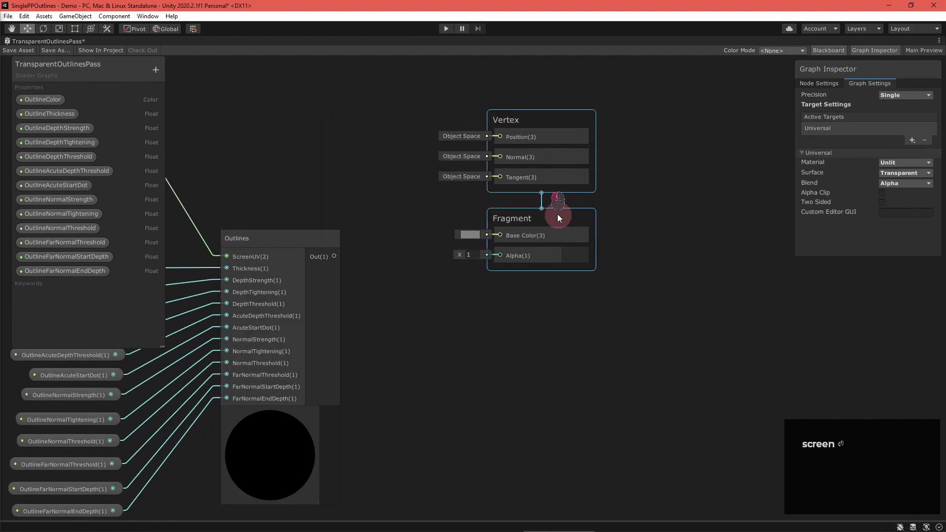
# Connect a Screen Position node to the Outlines node's ScreenUV and the Outlines output to the Fragment Alpha
pyautogui.moveTo(557, 213); pyautogui.dragTo(554, 205)
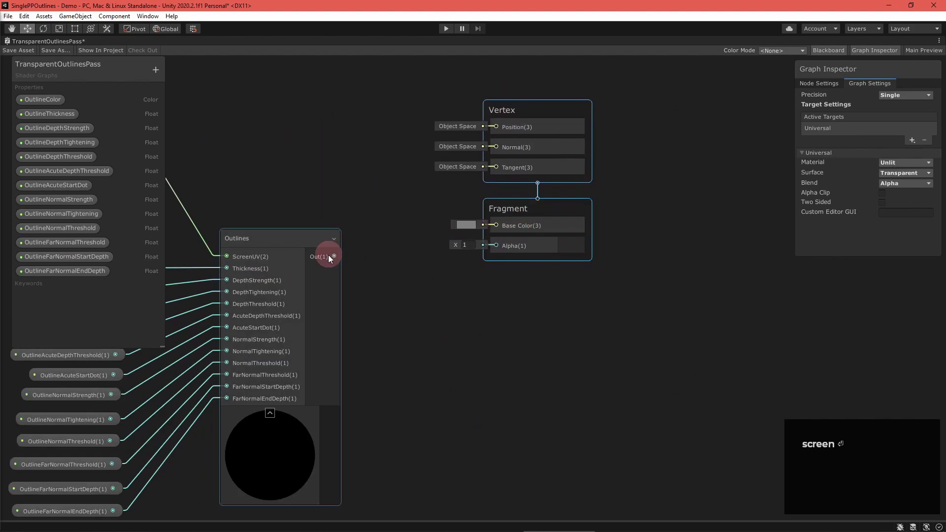
pyautogui.moveTo(334, 257); pyautogui.dragTo(496, 245)
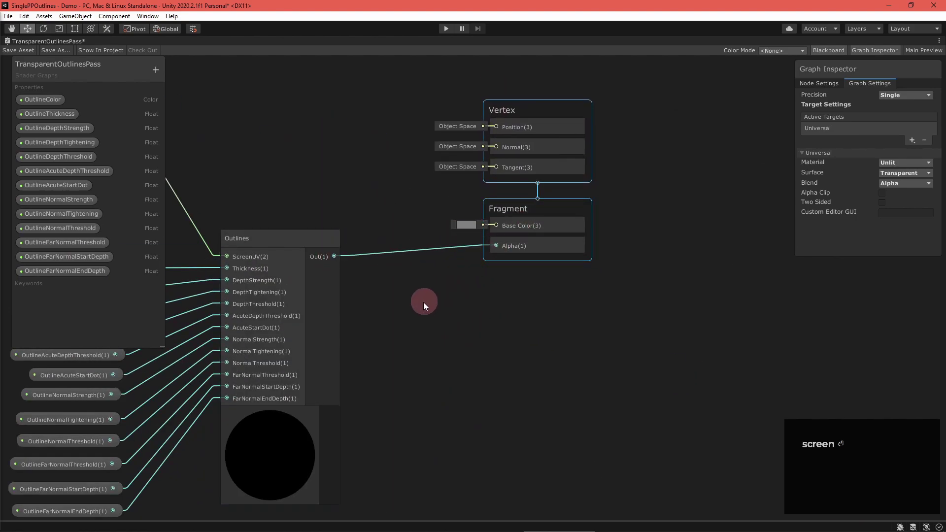
# Add the OutlineColor property to the graph, connect it to the Fragment Base Color, and save the asset
pyautogui.moveTo(423, 309); pyautogui.dragTo(433, 323, button='middle')
pyautogui.moveTo(73, 96); pyautogui.dragTo(344, 211)
pyautogui.moveTo(406, 217); pyautogui.dragTo(506, 240)
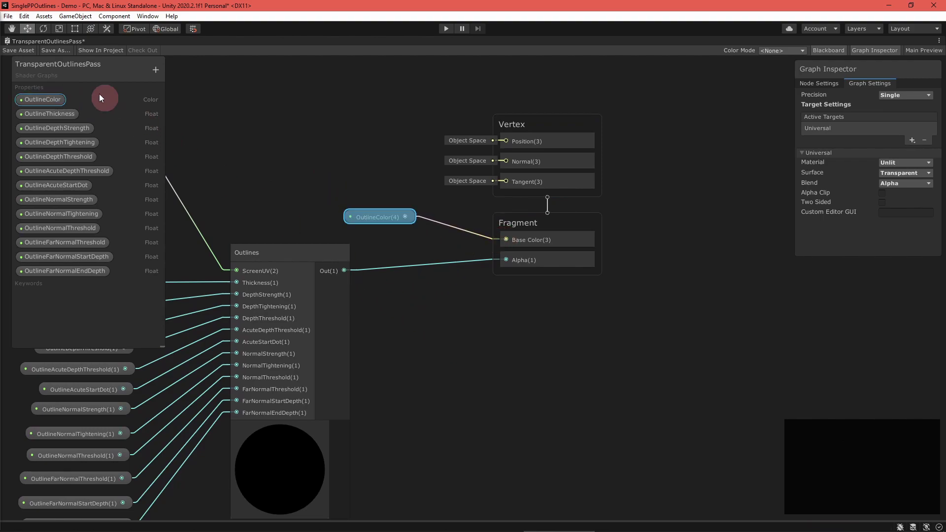
pyautogui.click(18, 50)
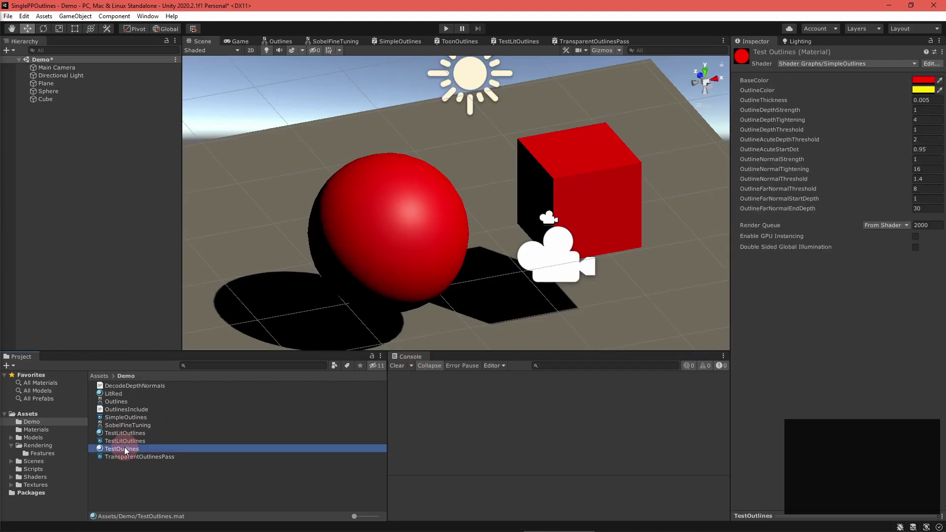
# Duplicate the TestOutlines material as TransparentOutlinesPass and assign it the TransparentOutlinesPass shader graph
pyautogui.hotkey('ctrl', 'd')
pyautogui.write('Transpar')
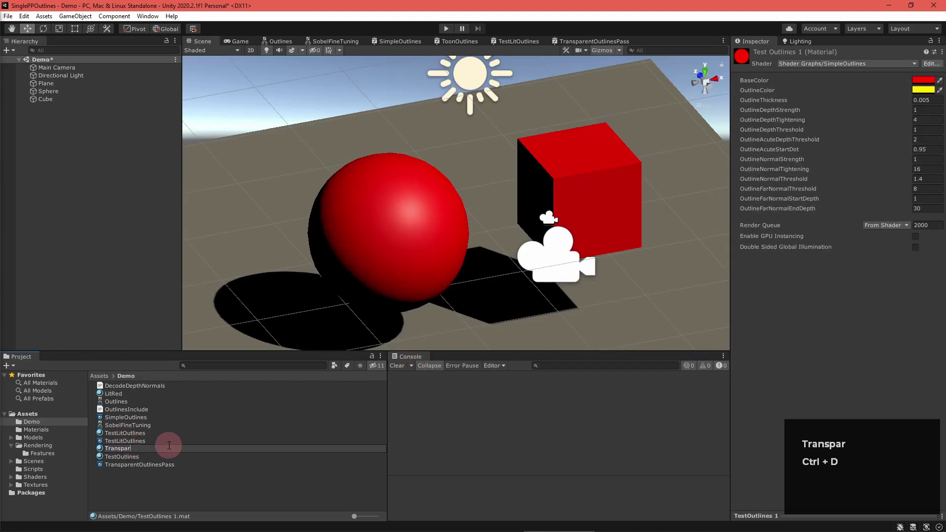
pyautogui.write('entOutlinesPass')
pyautogui.press('Return')
pyautogui.click(841, 63)
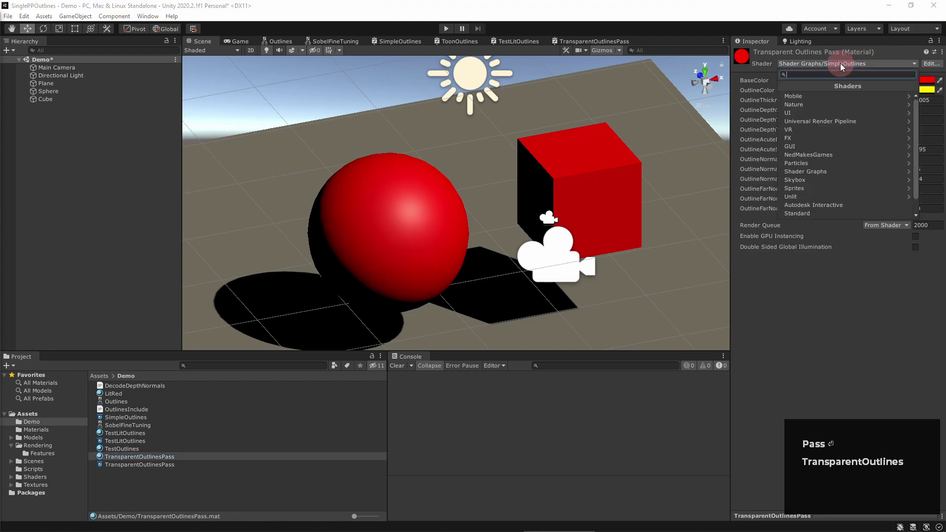
pyautogui.scroll(-2, 833, 175)
pyautogui.click(838, 214)
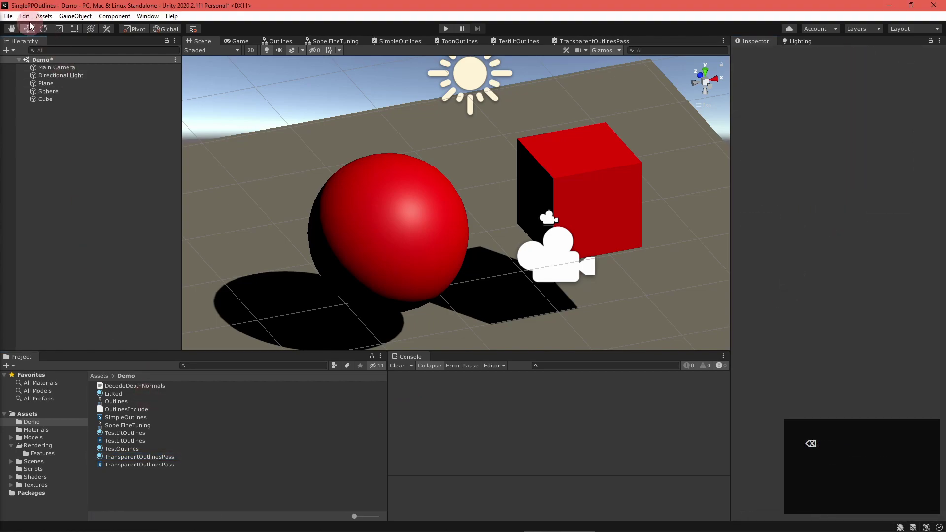
# Name User Layer 3 Outlined in the project's Tags and Layers settings
pyautogui.click(23, 16)
pyautogui.click(55, 304)
pyautogui.click(613, 201)
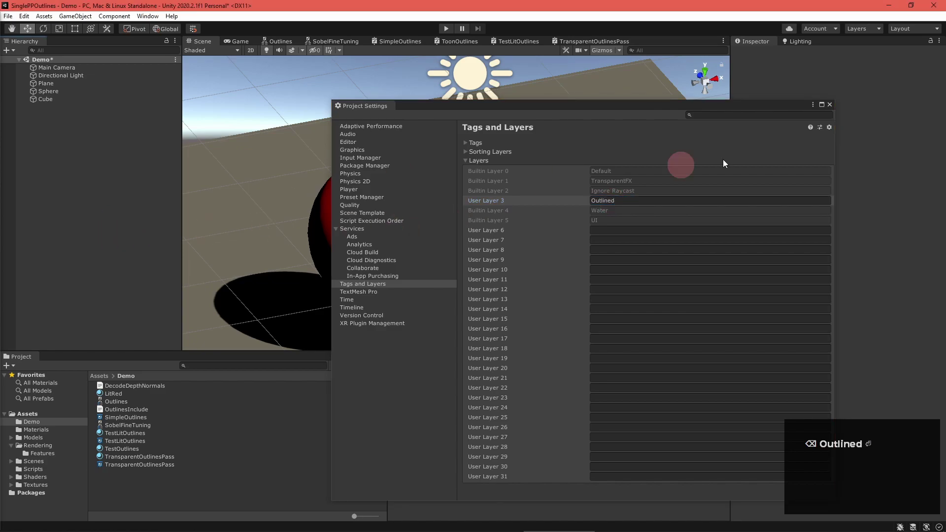
pyautogui.click(830, 104)
# Add a Render Objects renderer feature named Outlines to UniversalRenderPipelineAsset_Renderer
pyautogui.click(38, 445)
pyautogui.click(153, 402)
pyautogui.click(784, 214)
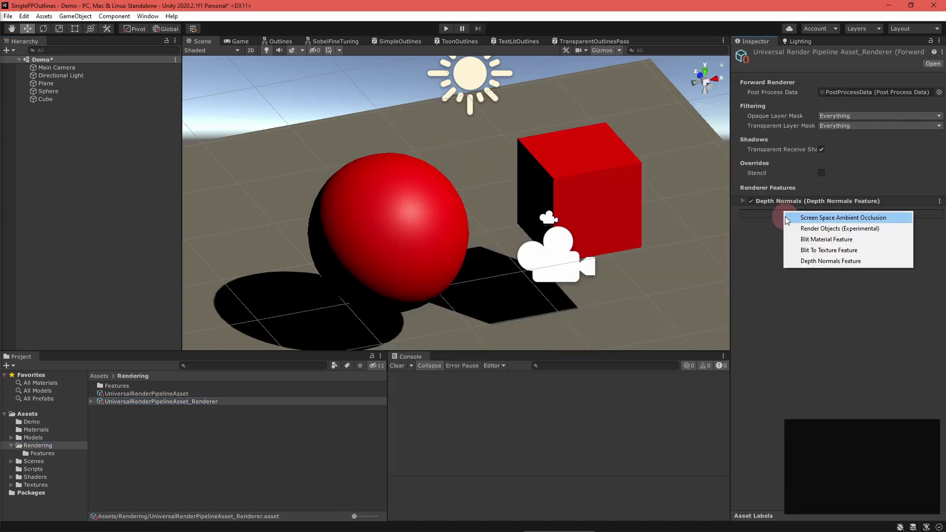
pyautogui.click(806, 227)
pyautogui.click(744, 211)
pyautogui.click(832, 218)
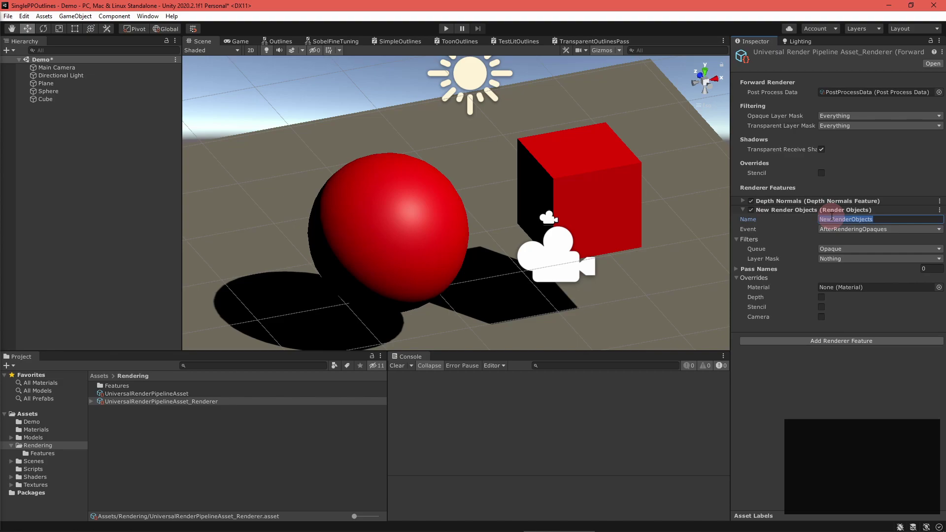
pyautogui.write('Outlines')
pyautogui.press('Return')
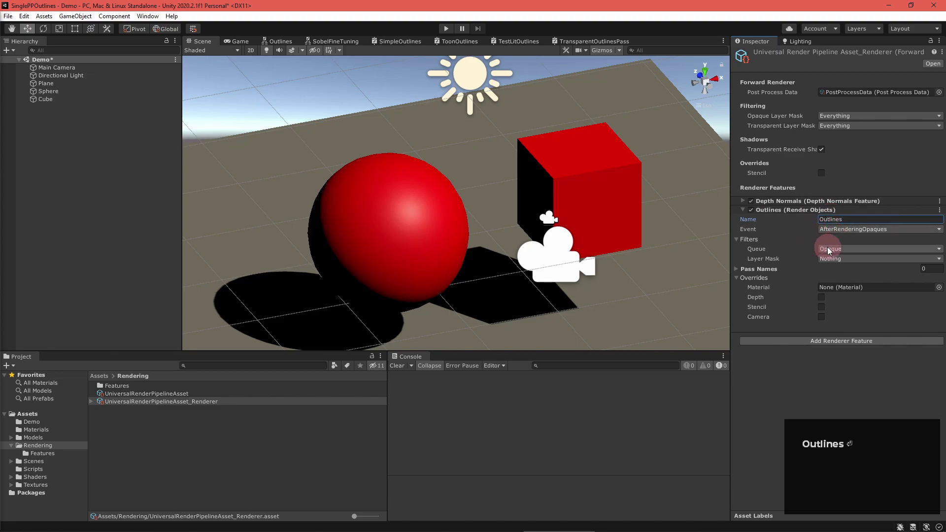
# Set the Outlines feature's layer mask to Outlined and its override material to TransparentOutlinesPass
pyautogui.click(833, 259)
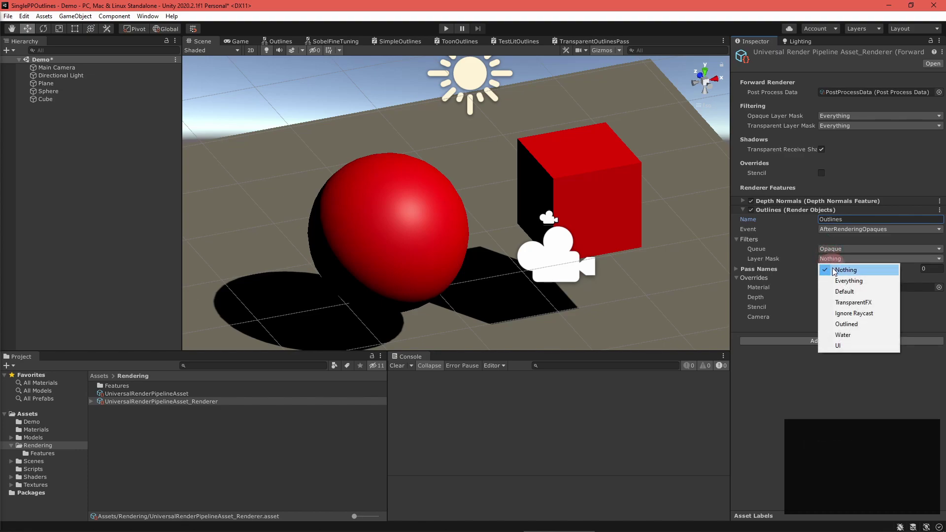
pyautogui.click(847, 325)
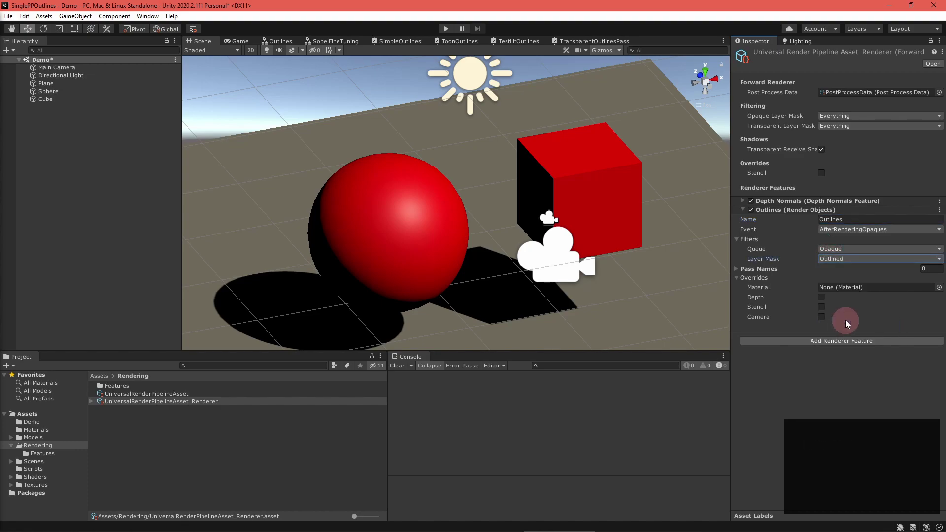
pyautogui.click(31, 422)
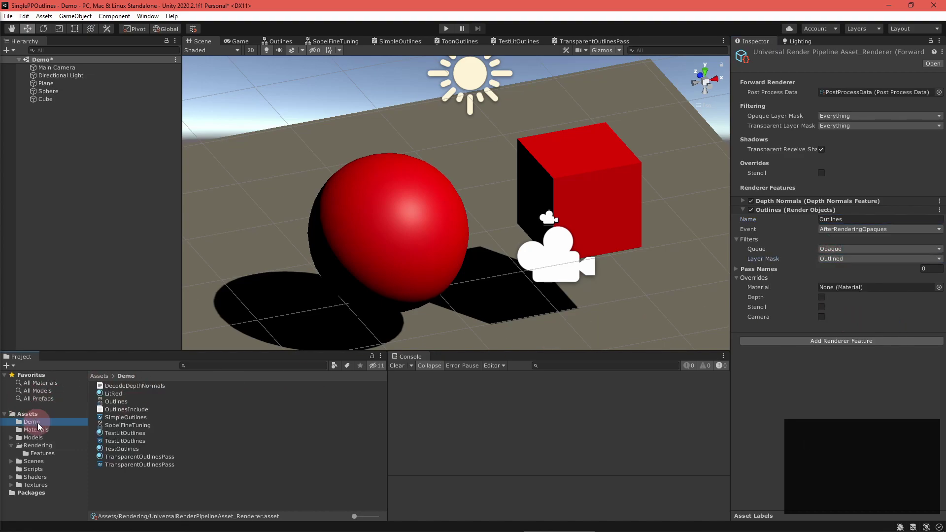
pyautogui.moveTo(122, 457); pyautogui.dragTo(841, 291)
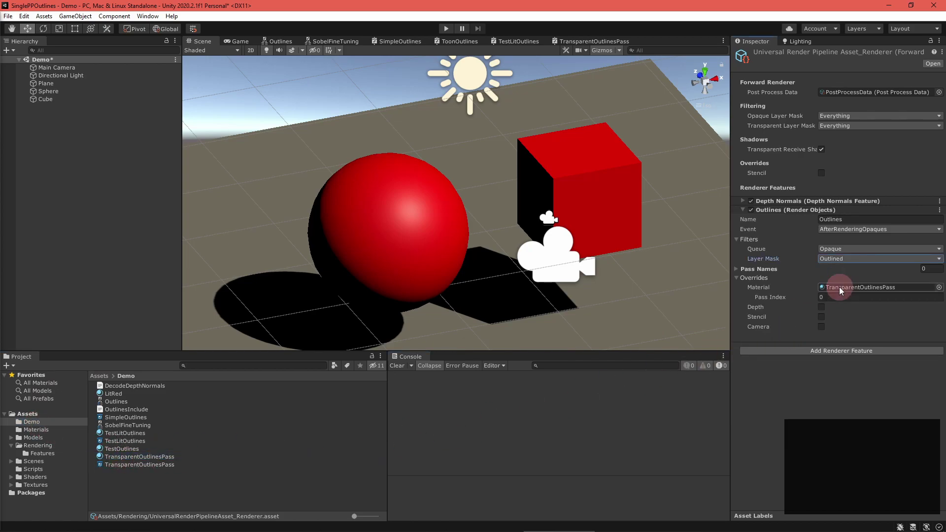
# Assign the sphere and the cube to the Outlined layer
pyautogui.click(416, 211)
pyautogui.click(881, 66)
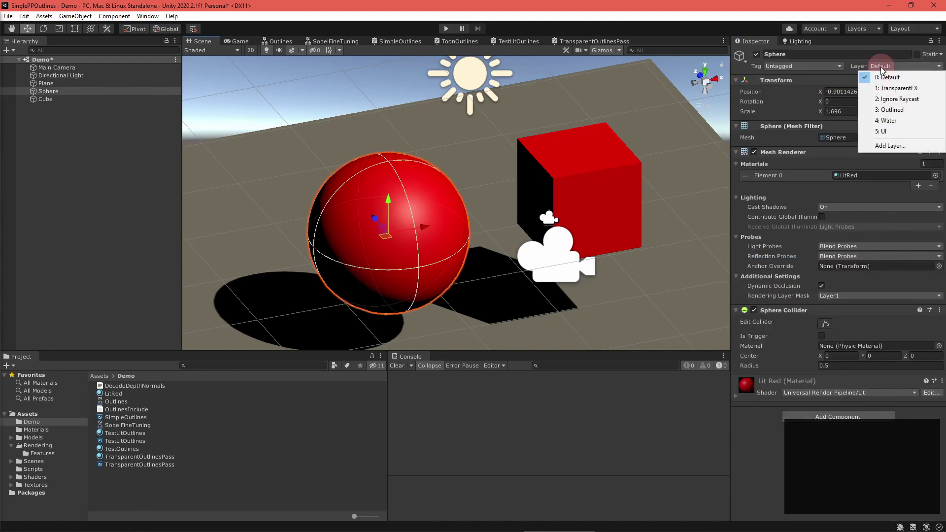
pyautogui.click(891, 110)
pyautogui.click(594, 173)
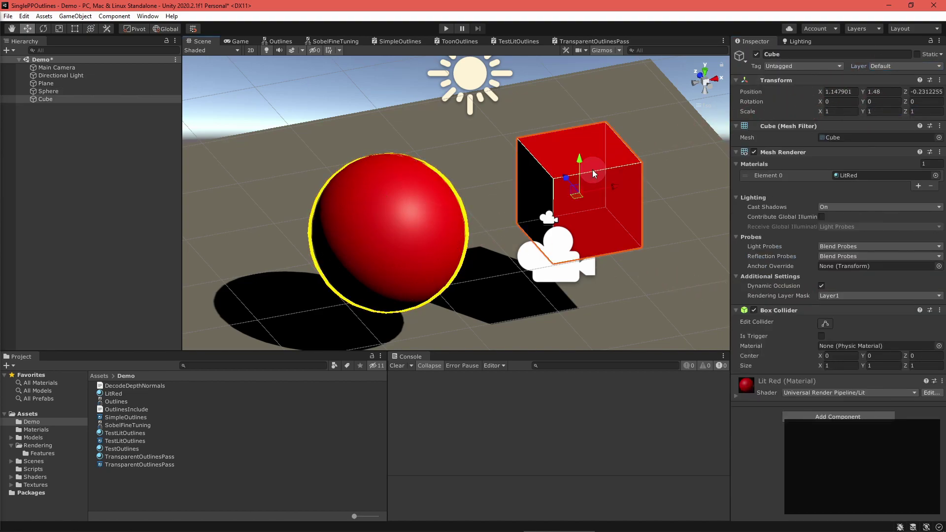
pyautogui.click(897, 66)
pyautogui.click(892, 109)
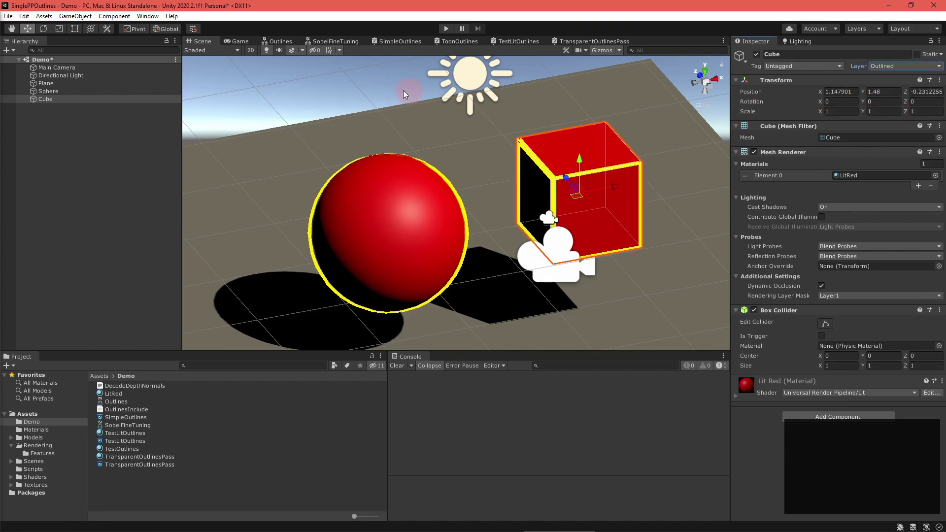
# Duplicate the TransparentOutlinesPass material as TransparentOutlinesPassBlue and set its OutlineColor to blue
pyautogui.hotkey('ctrl', 'd')
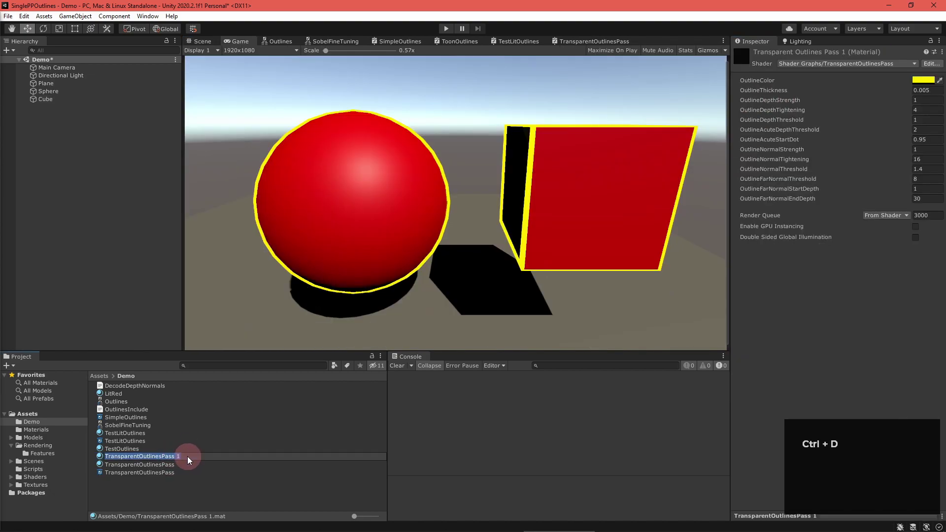
pyautogui.press('BackSpace')
pyautogui.press('BackSpace')
pyautogui.write('Blue')
pyautogui.press('Return')
pyautogui.click(887, 80)
pyautogui.moveTo(862, 182); pyautogui.dragTo(913, 133)
pyautogui.click(496, 442)
# Name User Layer 6 BlueOutlined in the project's Tags and Layers settings
pyautogui.click(24, 15)
pyautogui.click(42, 318)
pyautogui.click(627, 230)
pyautogui.write('BlueOutlined')
pyautogui.press('Return')
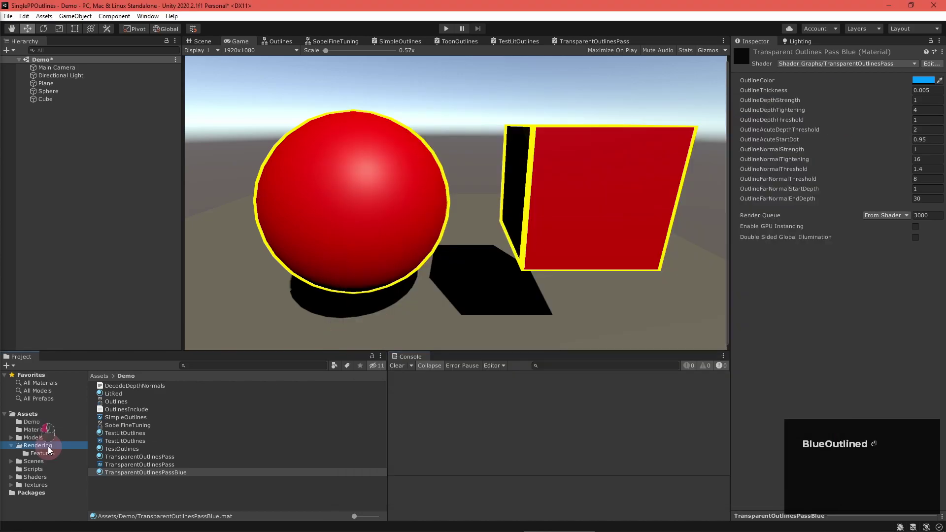
# Add a second Render Objects feature named BlueOutlines to UniversalRenderPipelineAsset_Renderer
pyautogui.click(38, 446)
pyautogui.click(162, 401)
pyautogui.click(841, 350)
pyautogui.click(843, 376)
pyautogui.click(743, 210)
pyautogui.click(841, 228)
pyautogui.write('B')
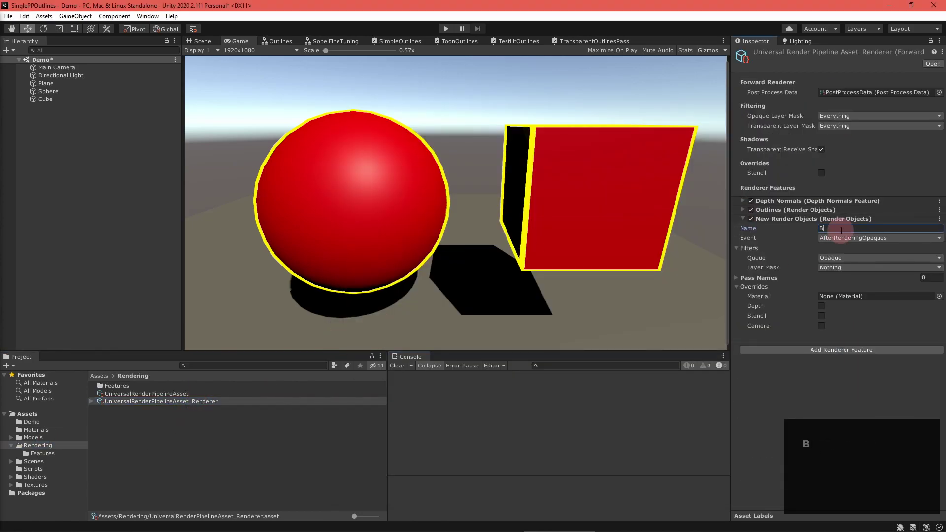
pyautogui.write('lueOutlines')
pyautogui.press('Return')
# Set the BlueOutlines feature's layer mask to BlueOutlined and its override material to TransparentOutlinesPassBlue
pyautogui.click(868, 267)
pyautogui.click(838, 365)
pyautogui.click(737, 287)
pyautogui.click(31, 421)
pyautogui.moveTo(146, 472); pyautogui.dragTo(838, 302)
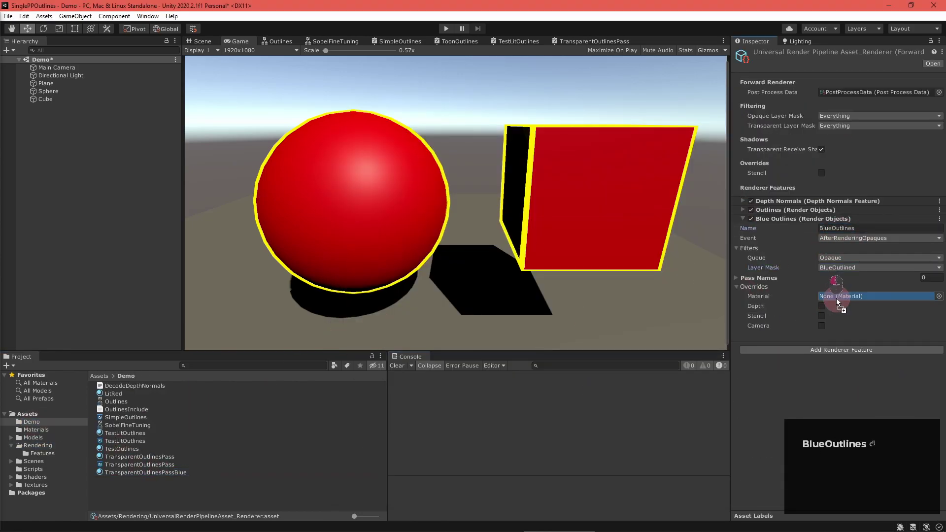
# Assign the cube to the BlueOutlined layer
pyautogui.click(46, 99)
pyautogui.click(904, 67)
pyautogui.click(843, 140)
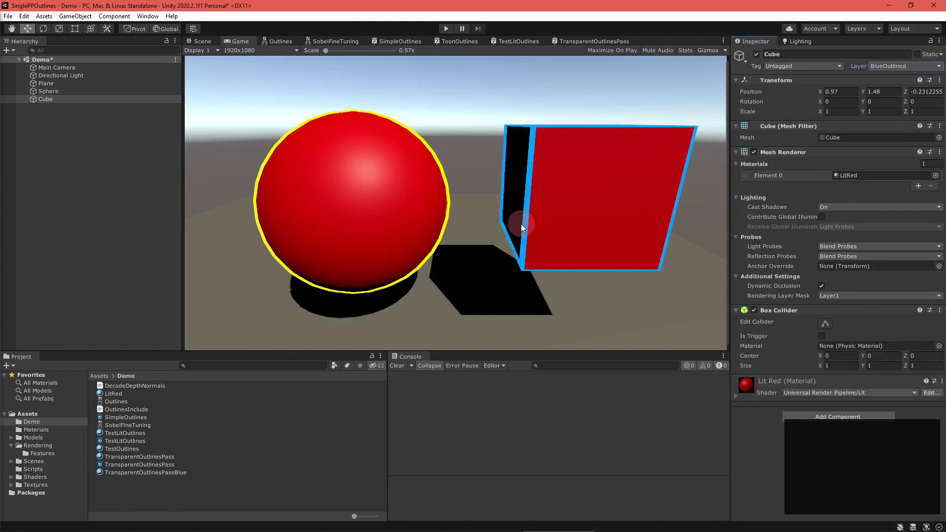
# Switch the cube's layer to Outlined and back to BlueOutlined to compare the outline colors
pyautogui.click(901, 67)
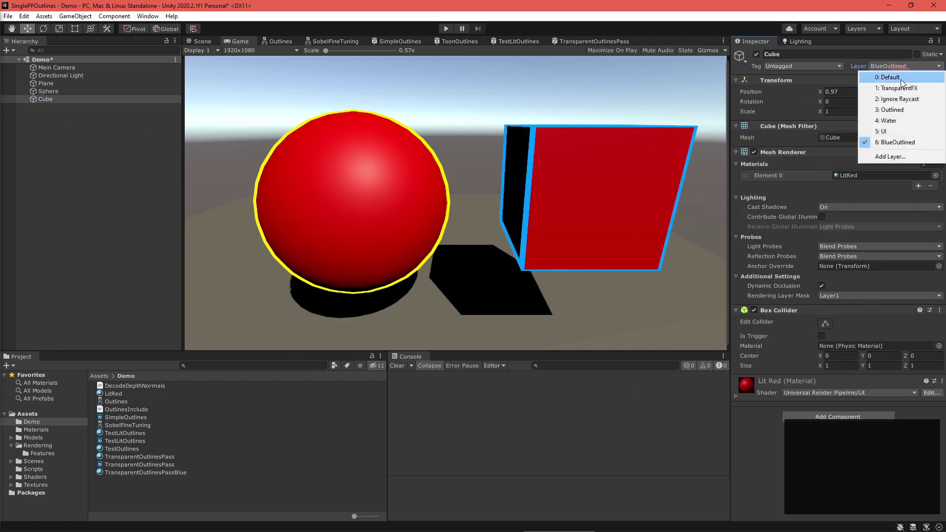
pyautogui.click(905, 109)
pyautogui.click(898, 67)
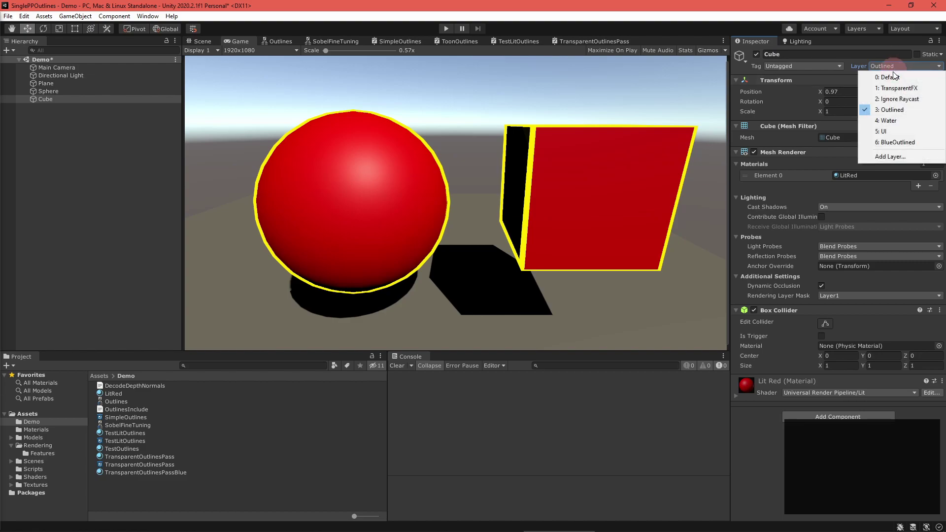
pyautogui.click(898, 143)
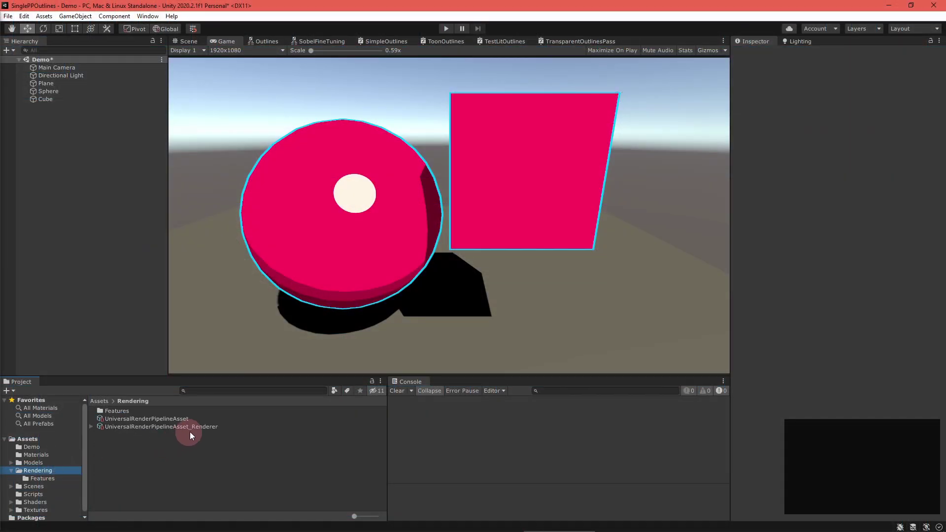
# Add a Screen Space Ambient Occlusion renderer feature to UniversalRenderPipelineAsset_Renderer and expand its settings
pyautogui.click(194, 427)
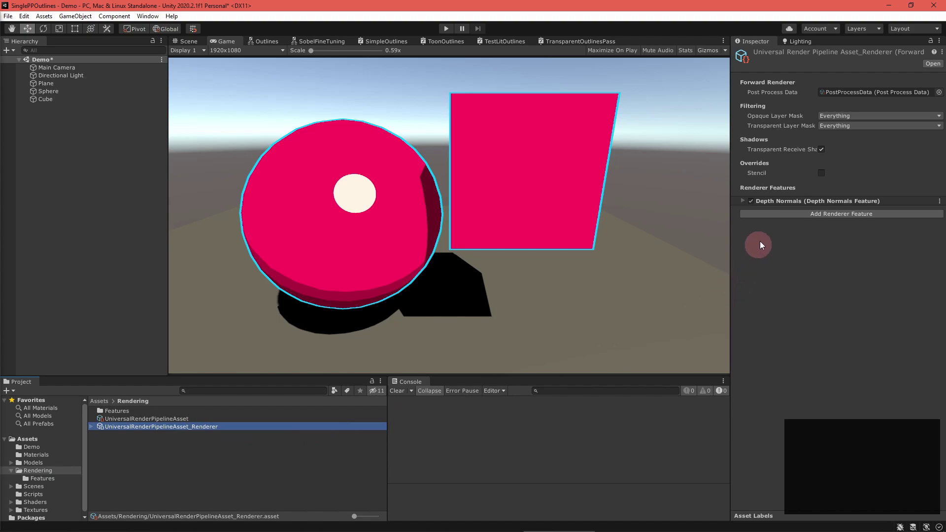
pyautogui.click(770, 213)
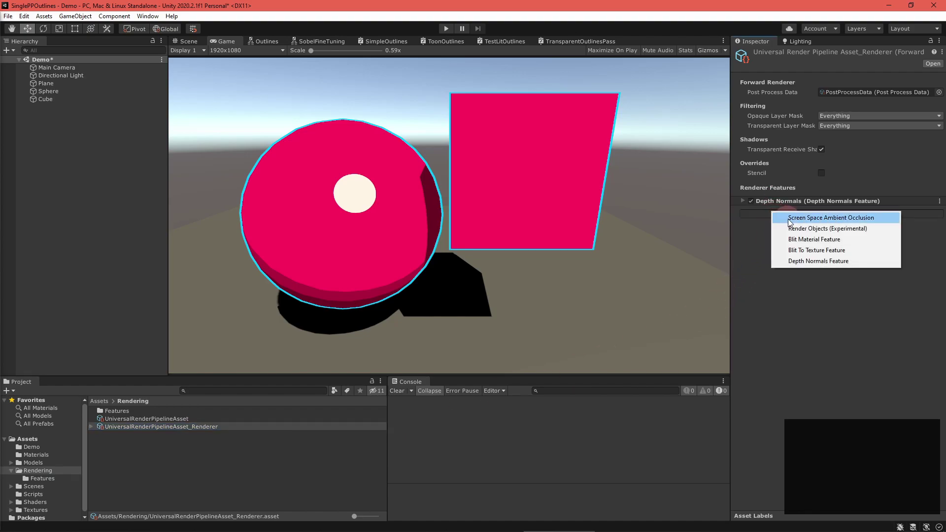
pyautogui.click(792, 218)
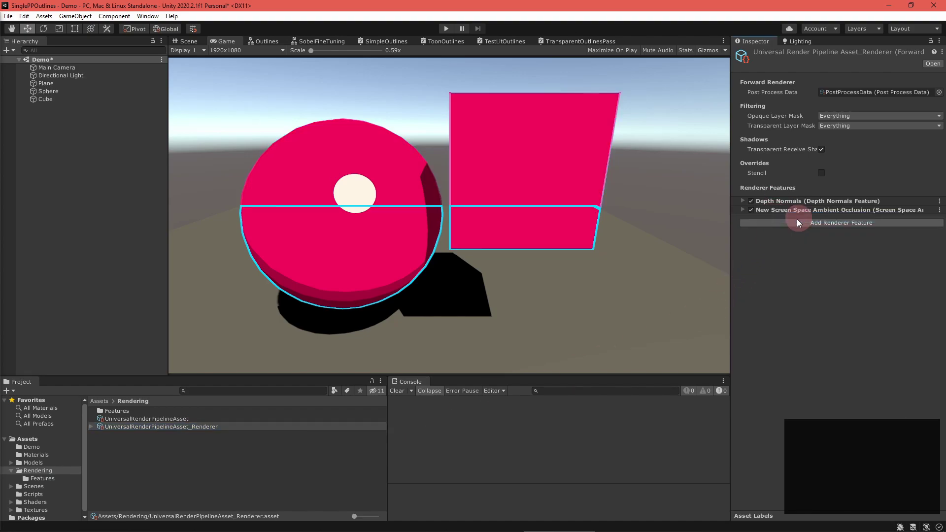
pyautogui.click(745, 210)
# Switch the ambient occlusion feature's source to Depth and back to Depth Normals
pyautogui.click(822, 241)
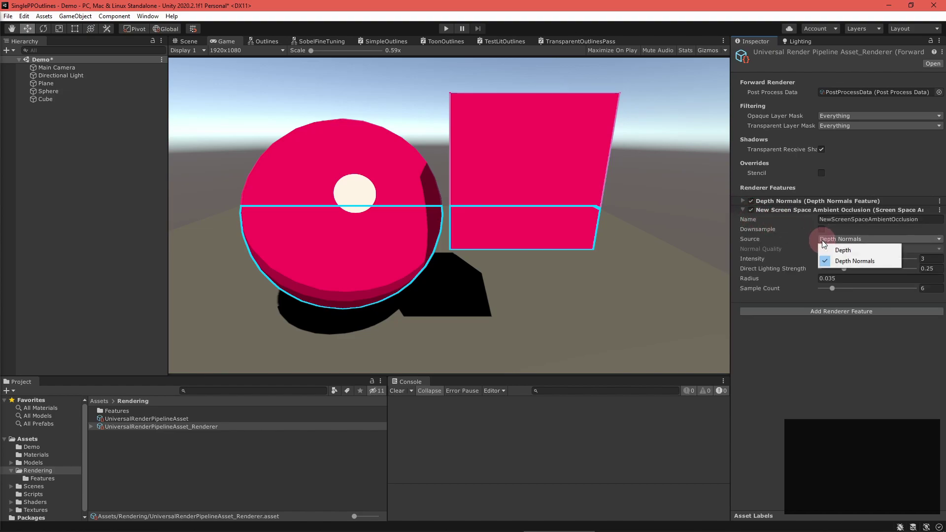
pyautogui.click(826, 250)
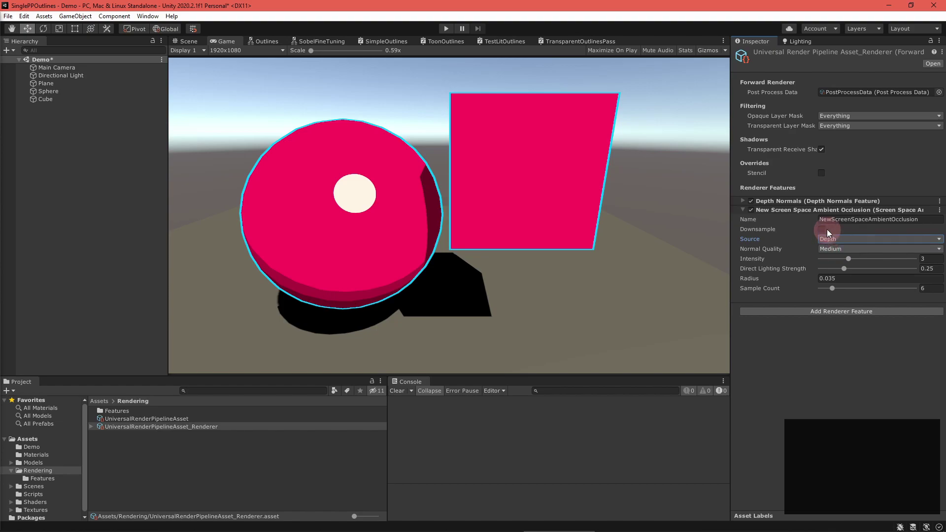
pyautogui.click(860, 240)
pyautogui.click(859, 260)
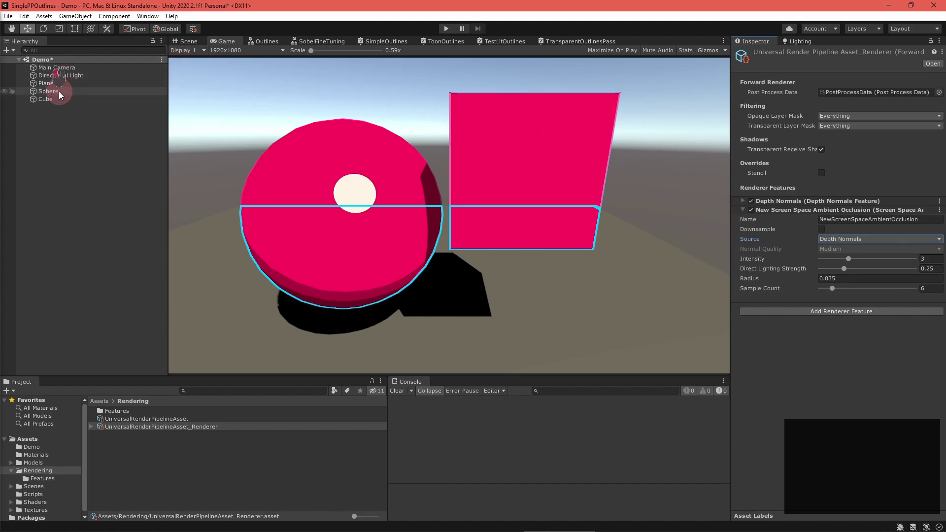
# Move the cube so that it overlaps the sphere, at about X 0.5, Y 1.72, Z -0.166
pyautogui.click(47, 99)
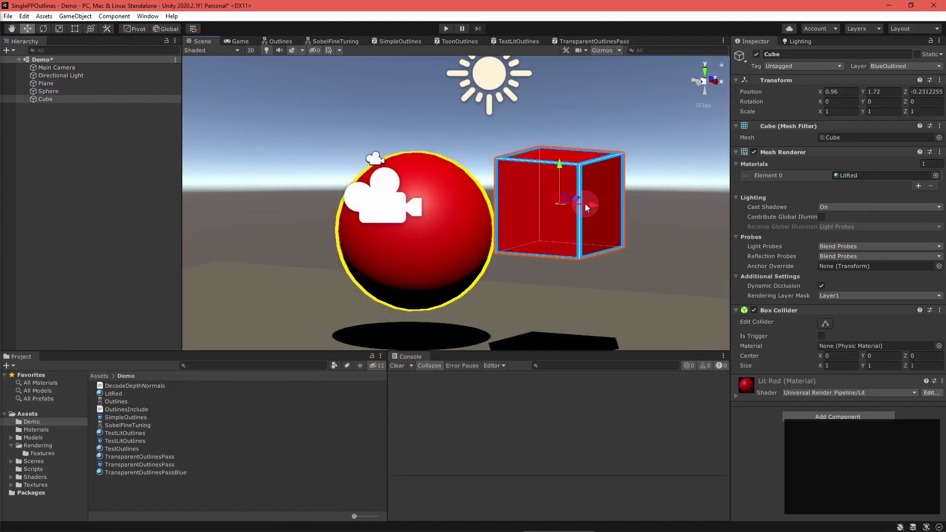
pyautogui.moveTo(585, 204); pyautogui.dragTo(546, 203)
pyautogui.keyDown('alt'); pyautogui.moveTo(567, 216); pyautogui.dragTo(516, 227); pyautogui.keyUp('alt')
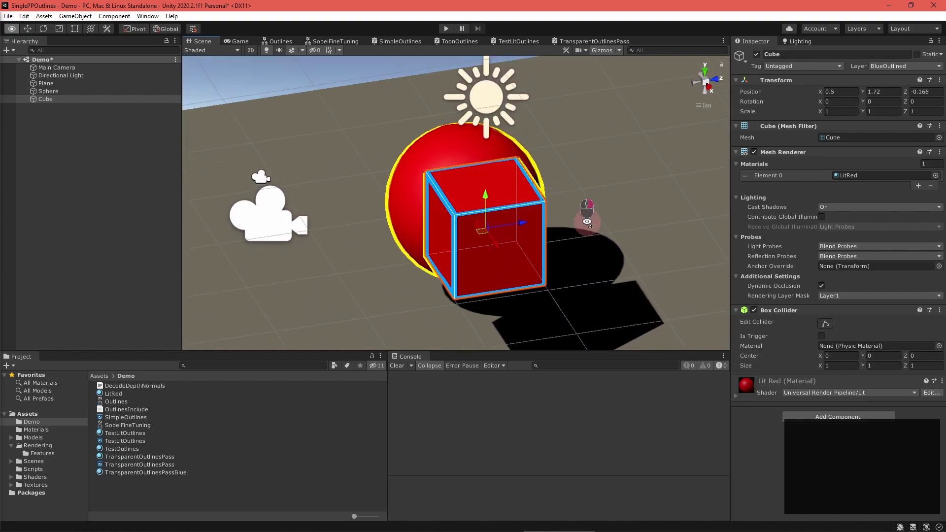
pyautogui.keyDown('alt'); pyautogui.moveTo(587, 221); pyautogui.dragTo(629, 152); pyautogui.keyUp('alt')
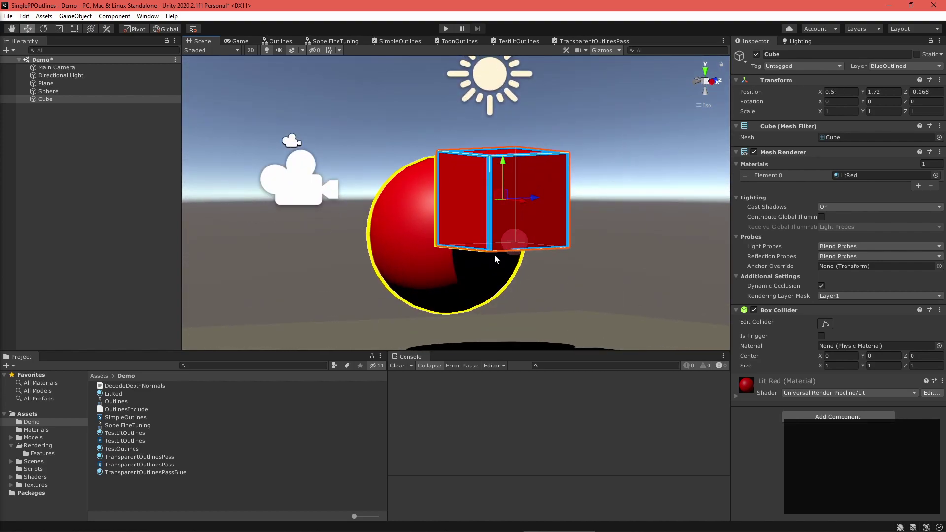
# Set the TransparentOutlinesPass material's OutlineColor to green, 00FF29
pyautogui.click(196, 474)
pyautogui.click(195, 458)
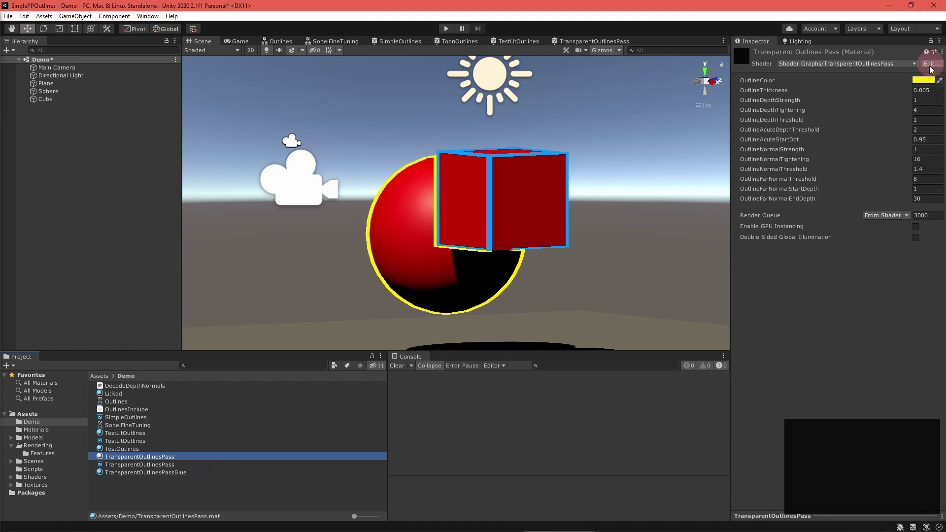
pyautogui.click(923, 80)
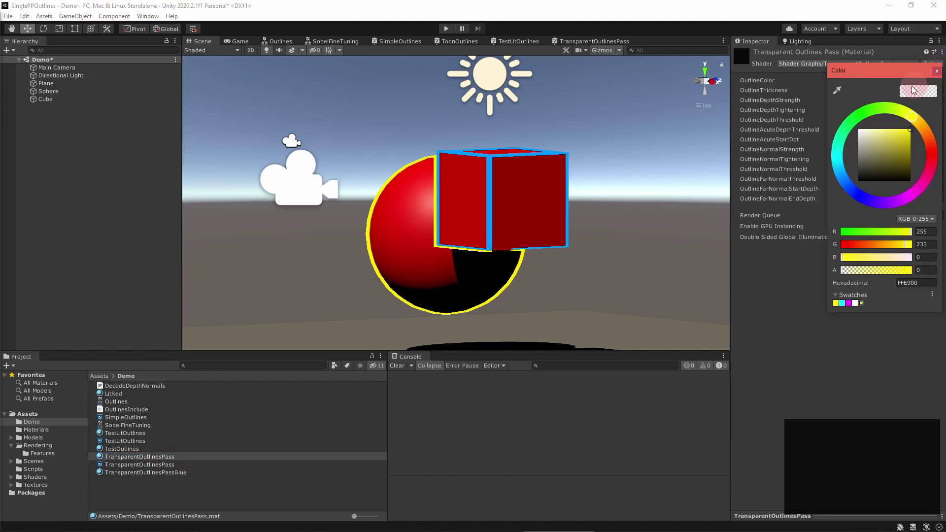
pyautogui.click(774, 295)
# Assign the ground plane to the Outlined layer and clear the selection
pyautogui.keyDown('alt'); pyautogui.moveTo(581, 268); pyautogui.dragTo(288, 263); pyautogui.keyUp('alt')
pyautogui.click(288, 263)
pyautogui.click(892, 110)
pyautogui.keyDown('alt'); pyautogui.moveTo(656, 212); pyautogui.dragTo(558, 249); pyautogui.keyUp('alt')
pyautogui.click(666, 91)
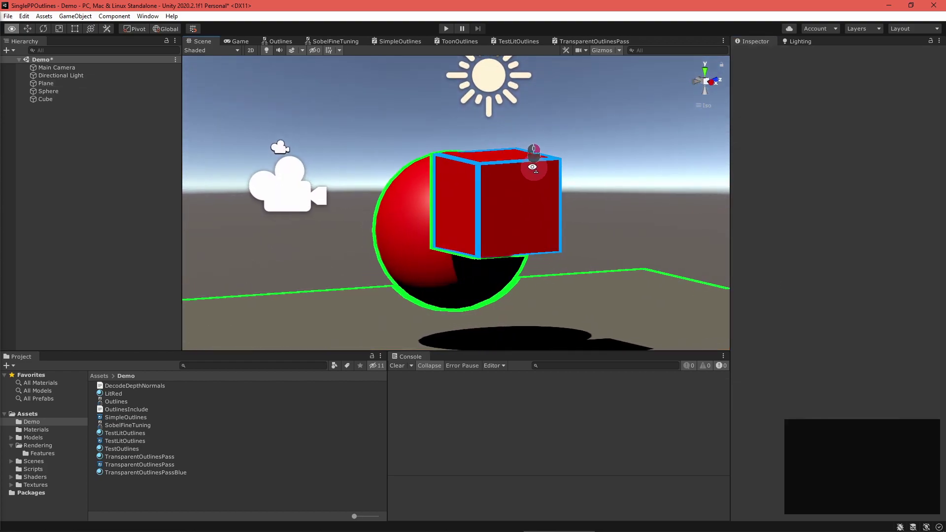